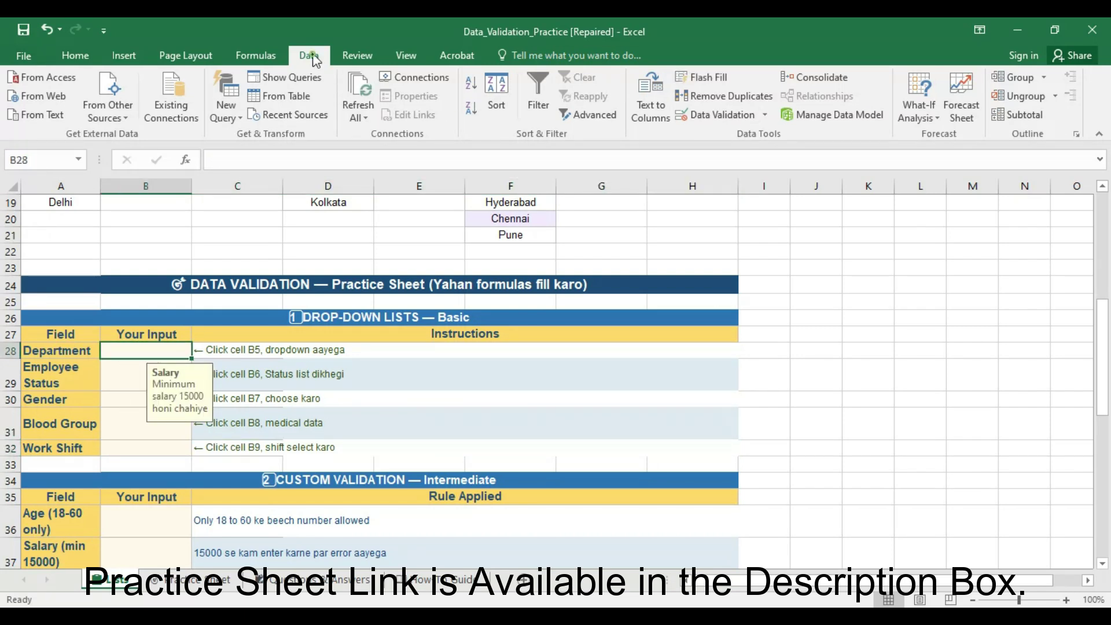
- Give B28 a List validation with source =$A$5:$A$10
click(717, 115)
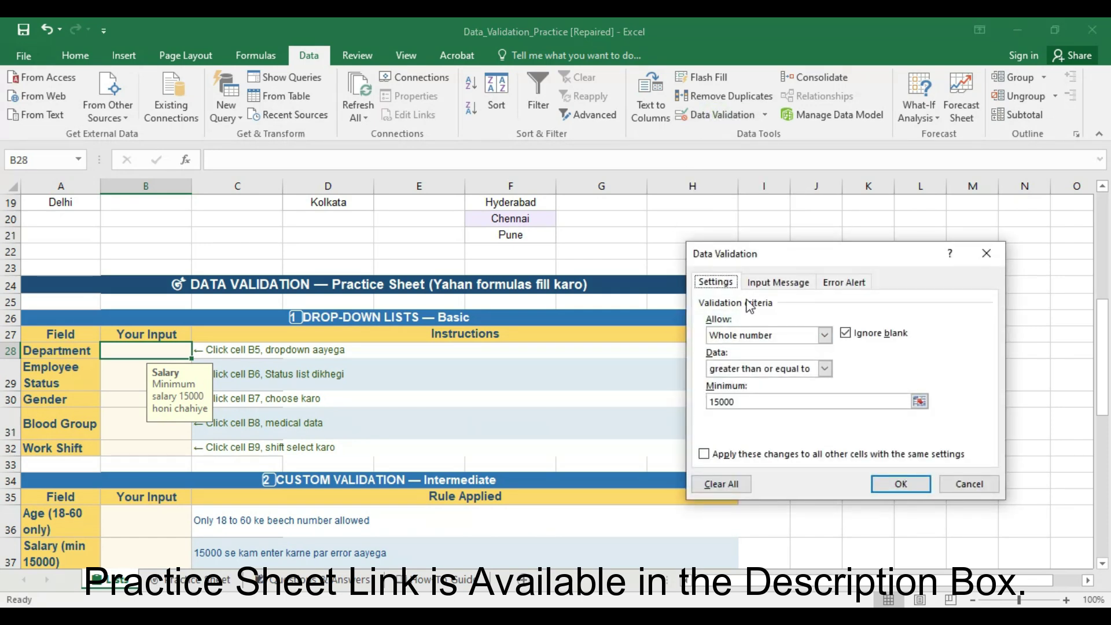
click(825, 336)
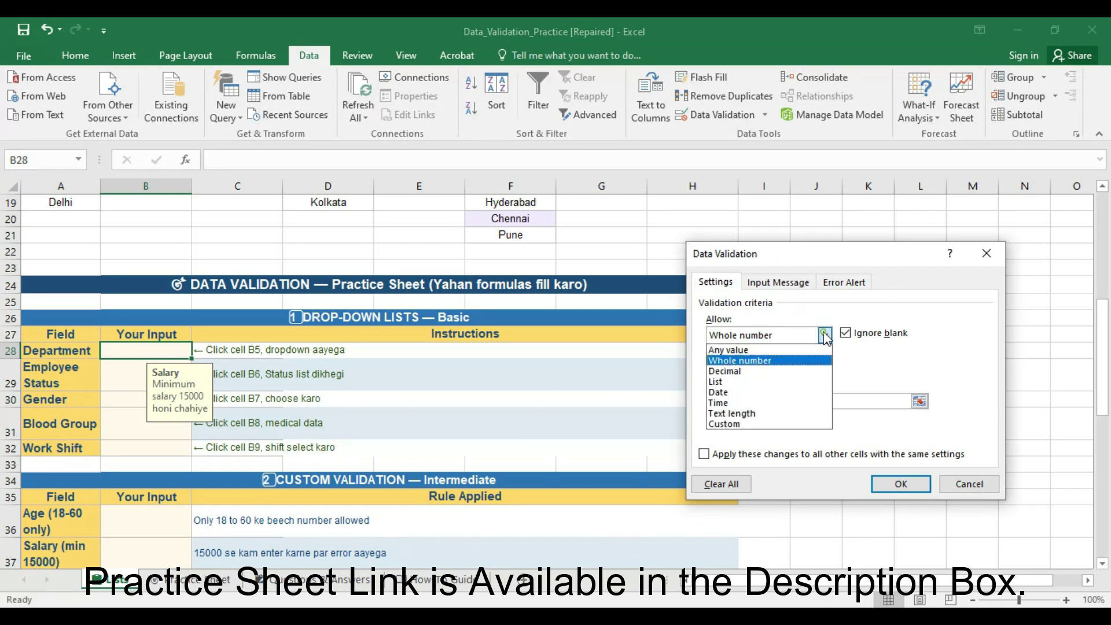
click(786, 381)
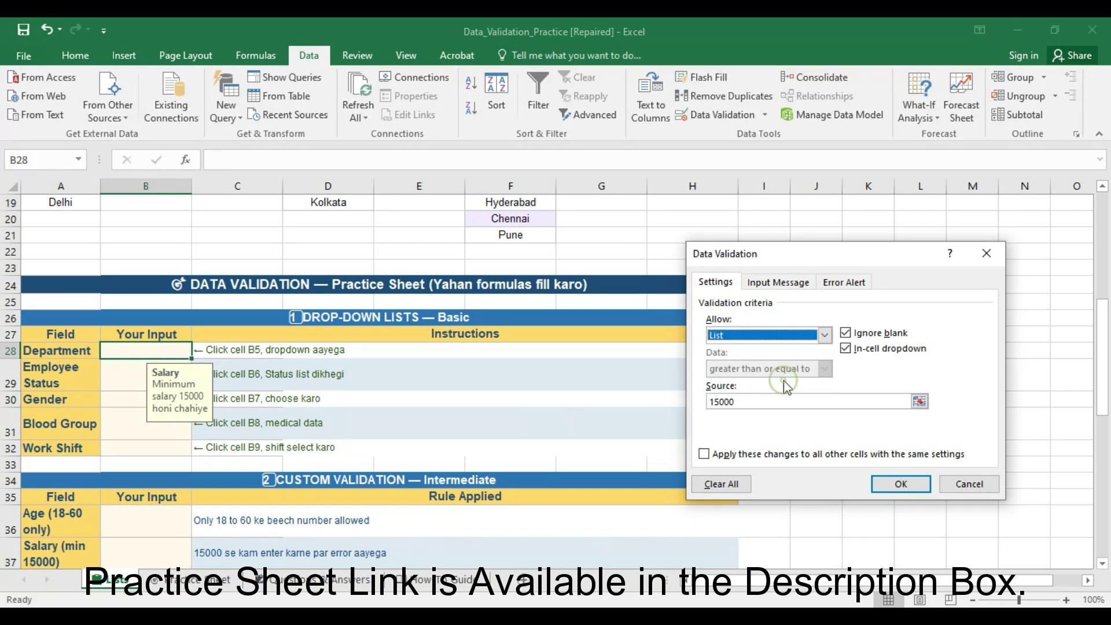
click(741, 403)
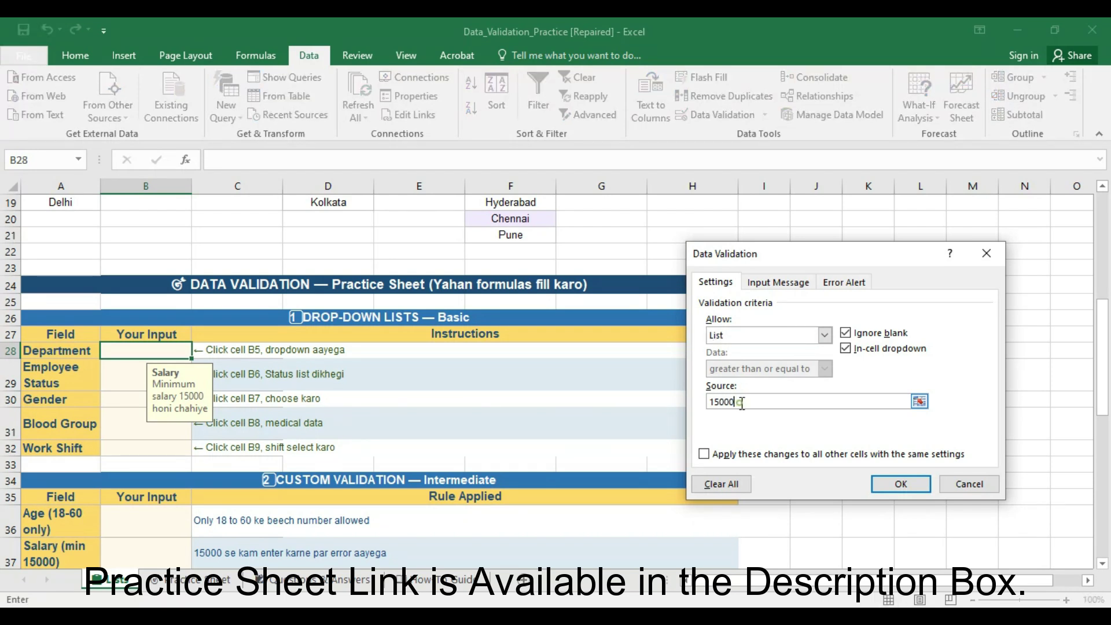
key(BackSpace)
key(BackSpace)
key(BackSpace)
key(BackSpace)
key(BackSpace)
scroll(140, 413, up, 6)
click(78, 294)
drag(78, 293, 69, 373)
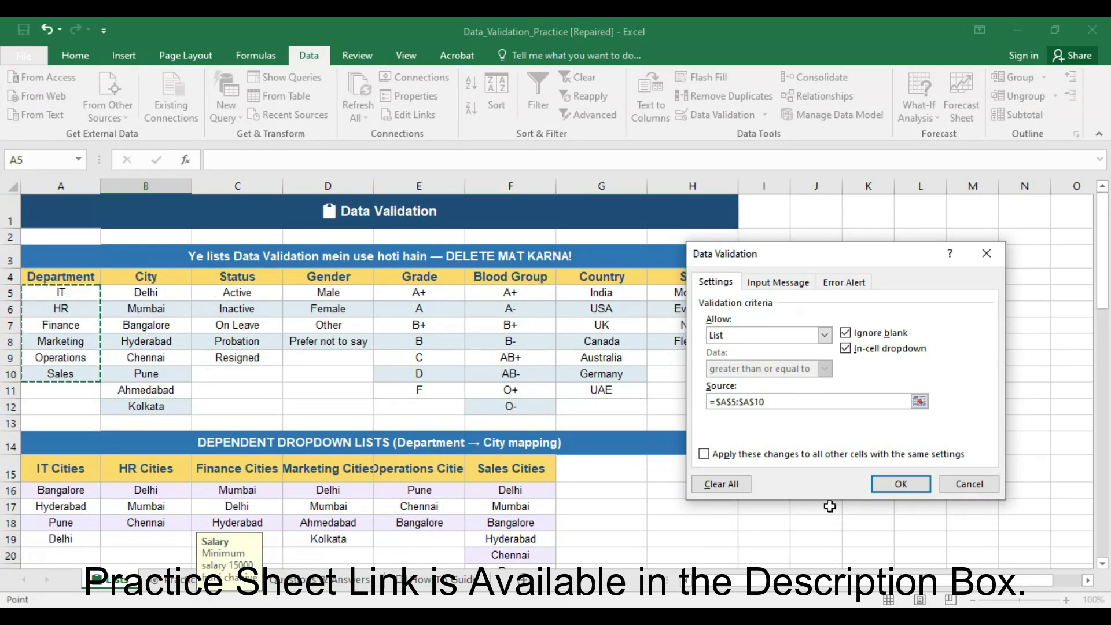
click(873, 488)
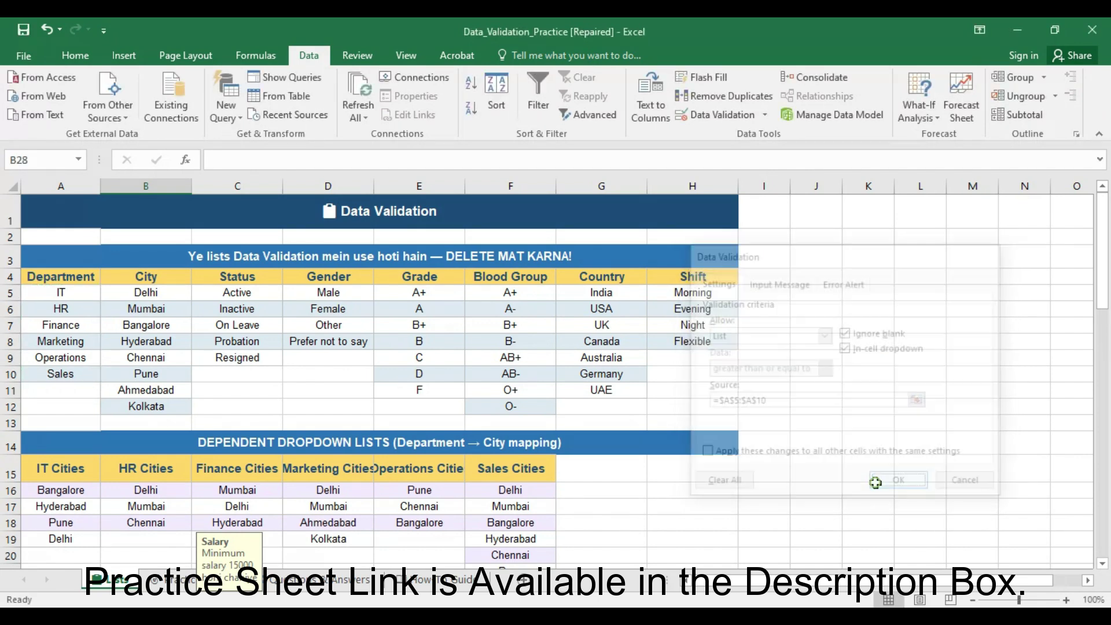
- Choose Finance from B28's Department dropdown
scroll(423, 415, down, 2)
scroll(423, 415, down, 2)
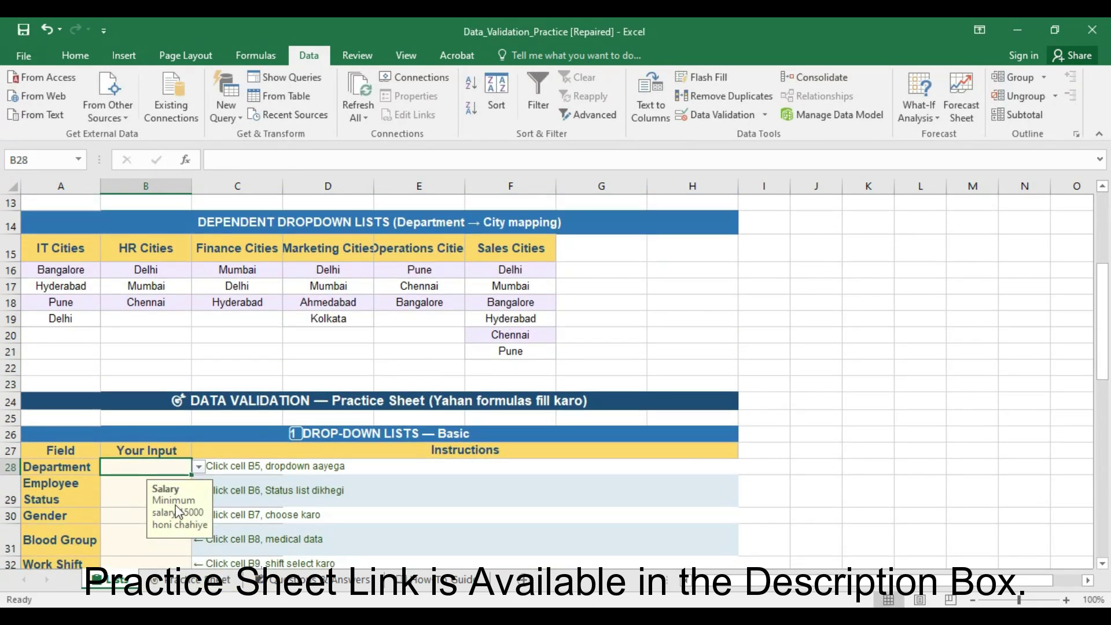
click(198, 466)
click(168, 499)
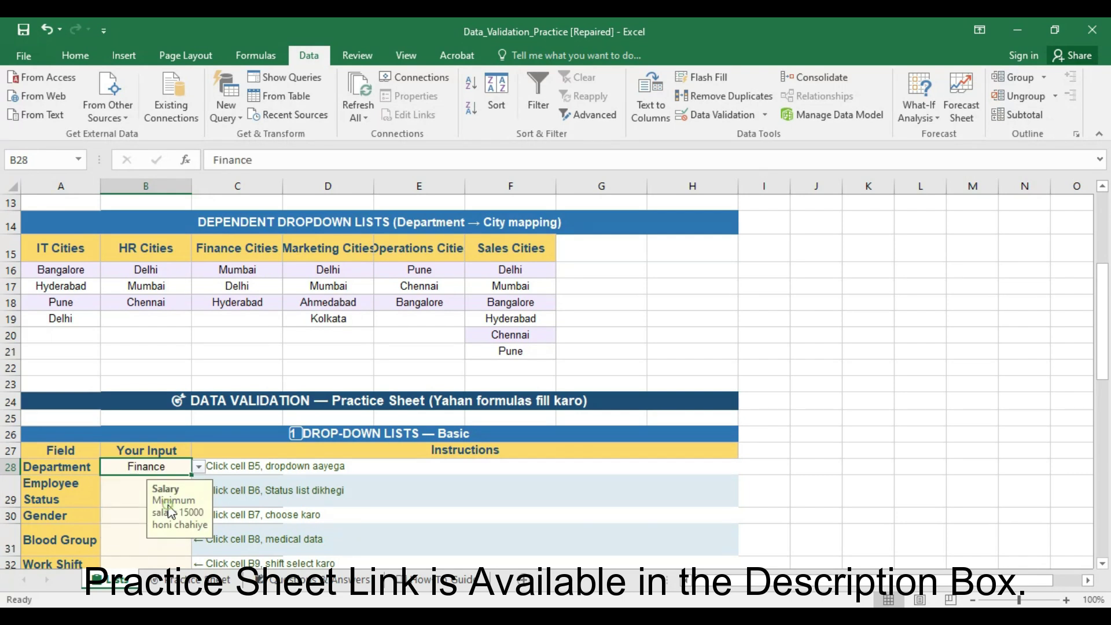
click(131, 490)
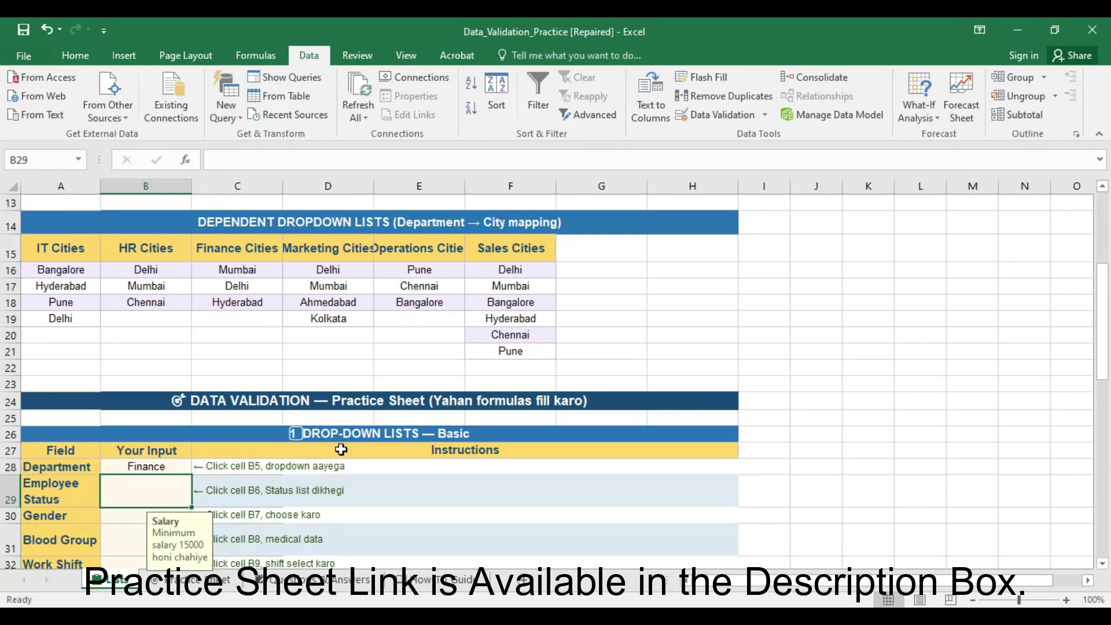
- Give B29 a List validation with source =$C$5:$C$9
scroll(331, 399, down, 1)
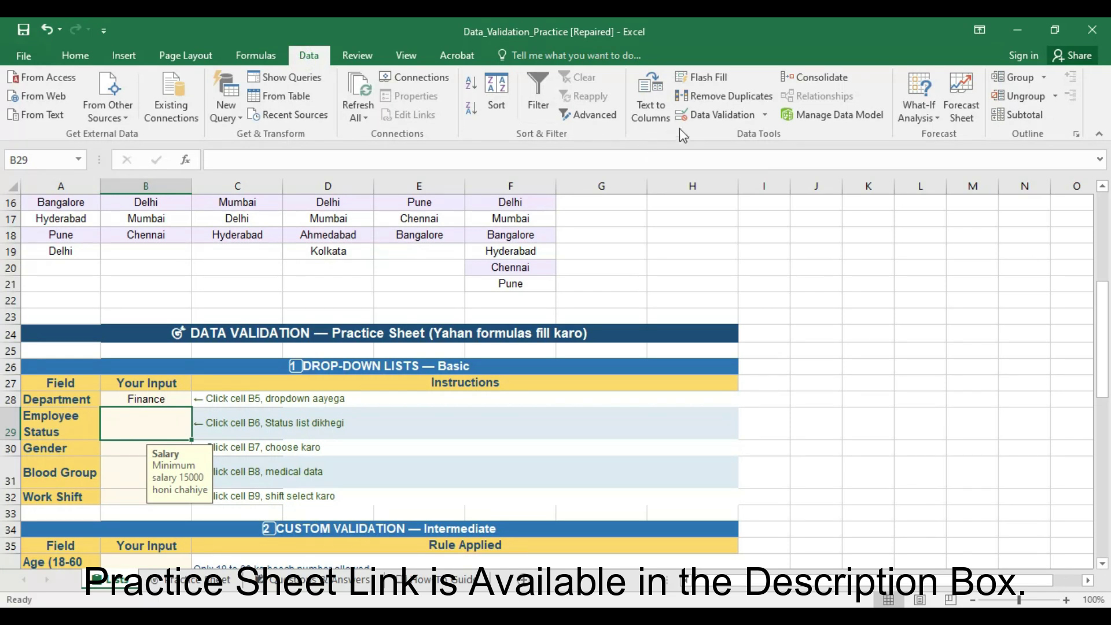
click(702, 115)
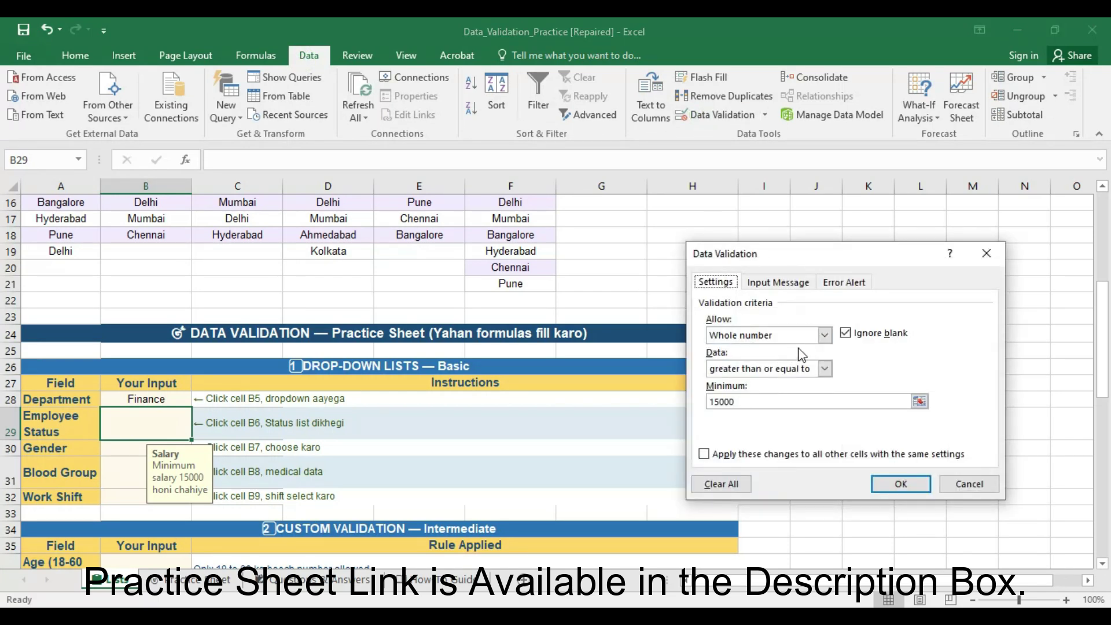
click(823, 335)
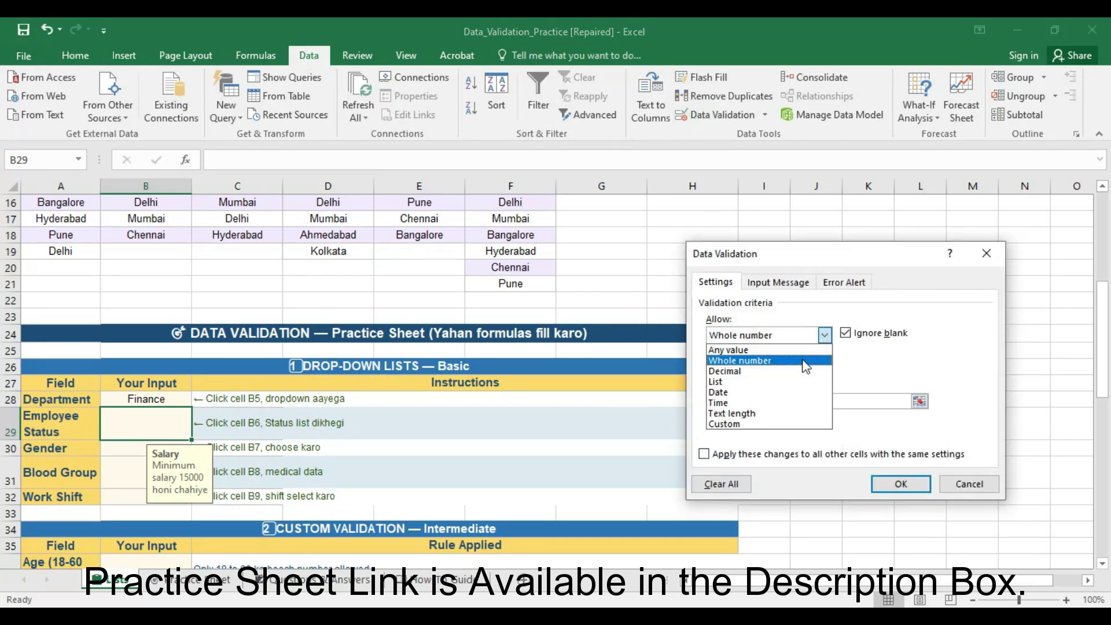
click(778, 382)
click(766, 400)
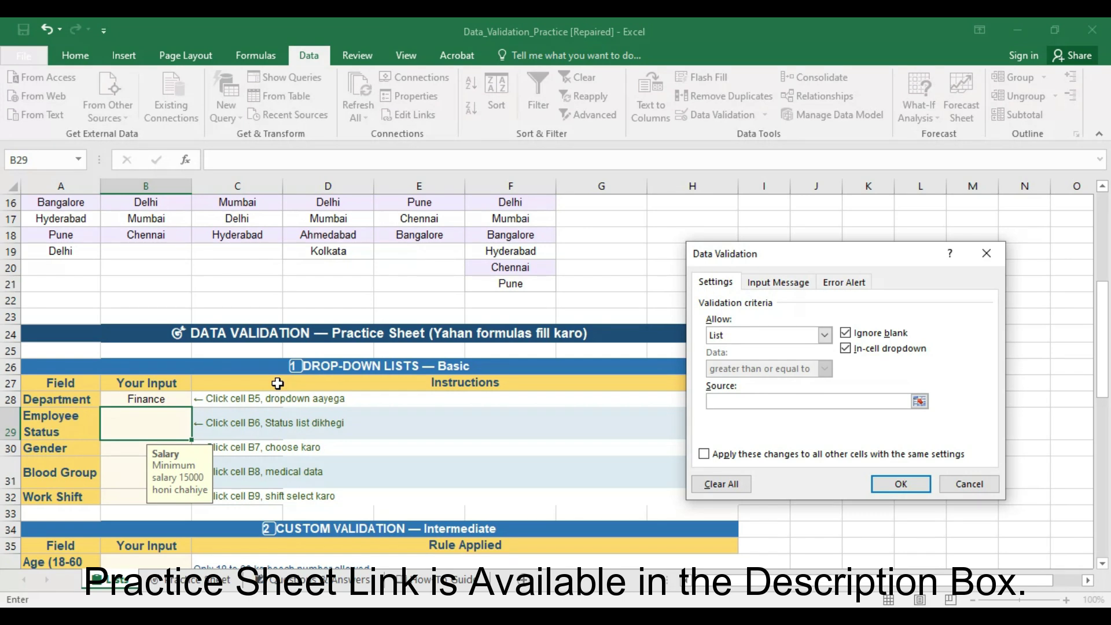
scroll(278, 384, up, 5)
click(237, 295)
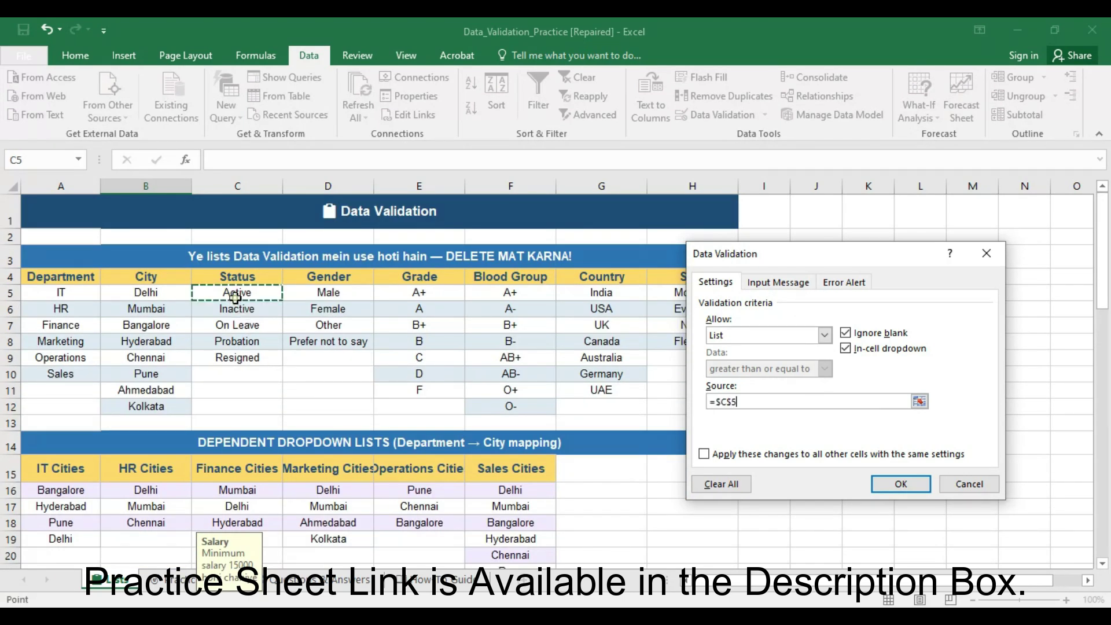
drag(279, 340, 279, 357)
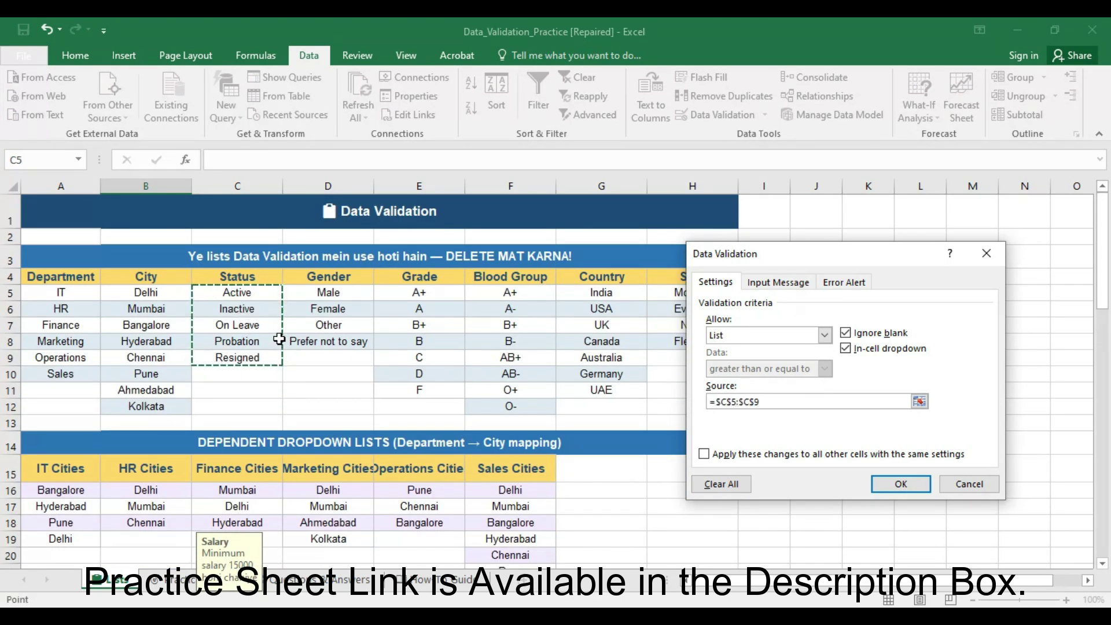
click(900, 484)
- Choose On Leave from B29's Employee Status dropdown
scroll(463, 433, down, 5)
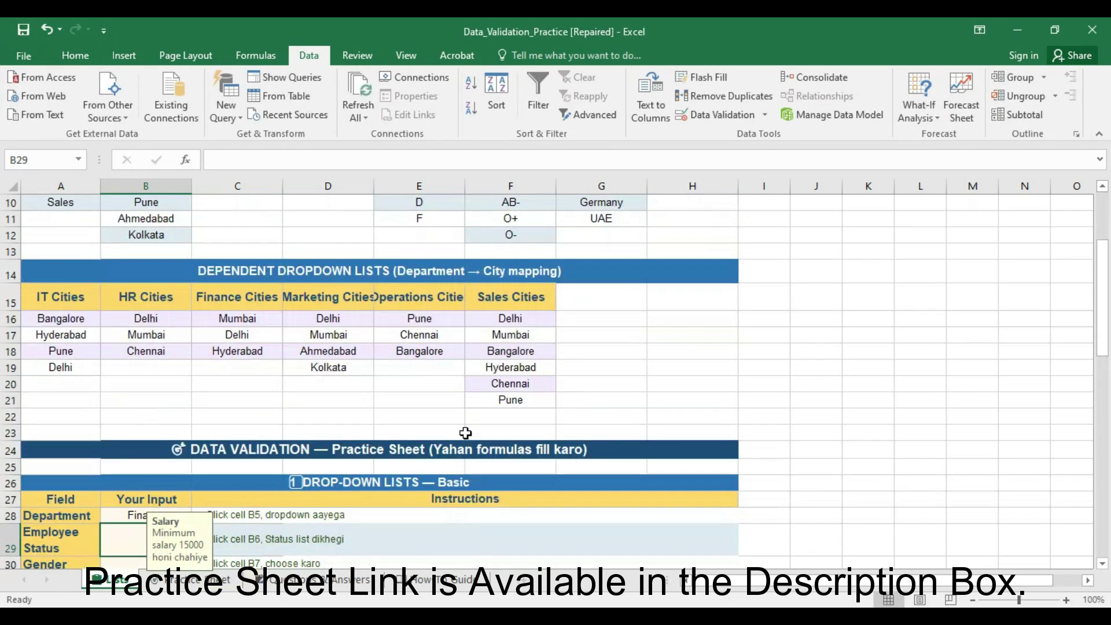
click(199, 432)
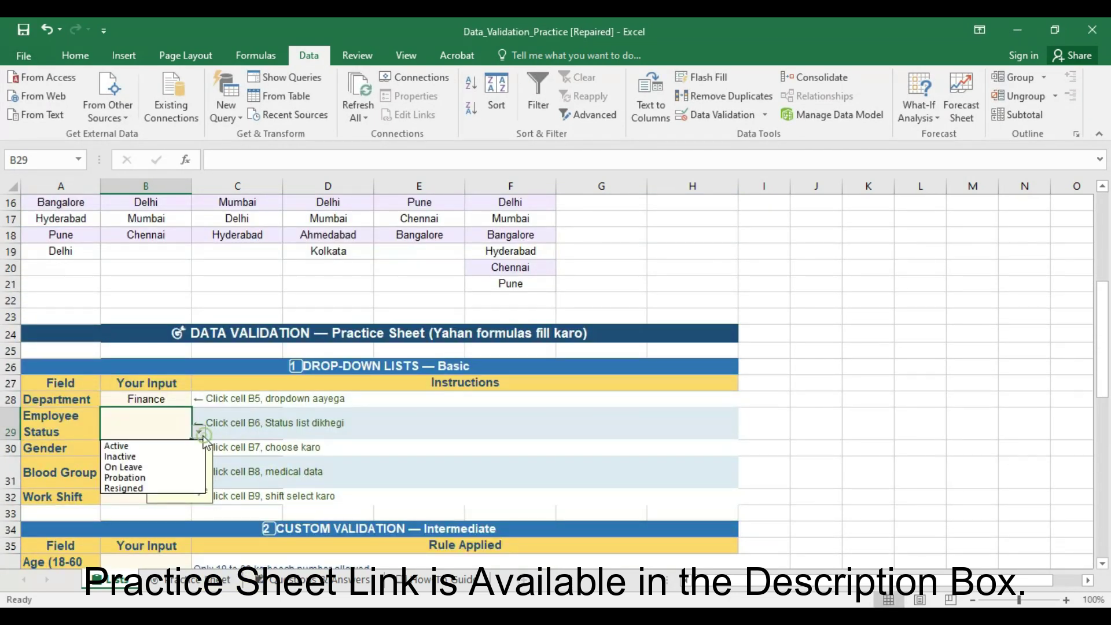
click(174, 465)
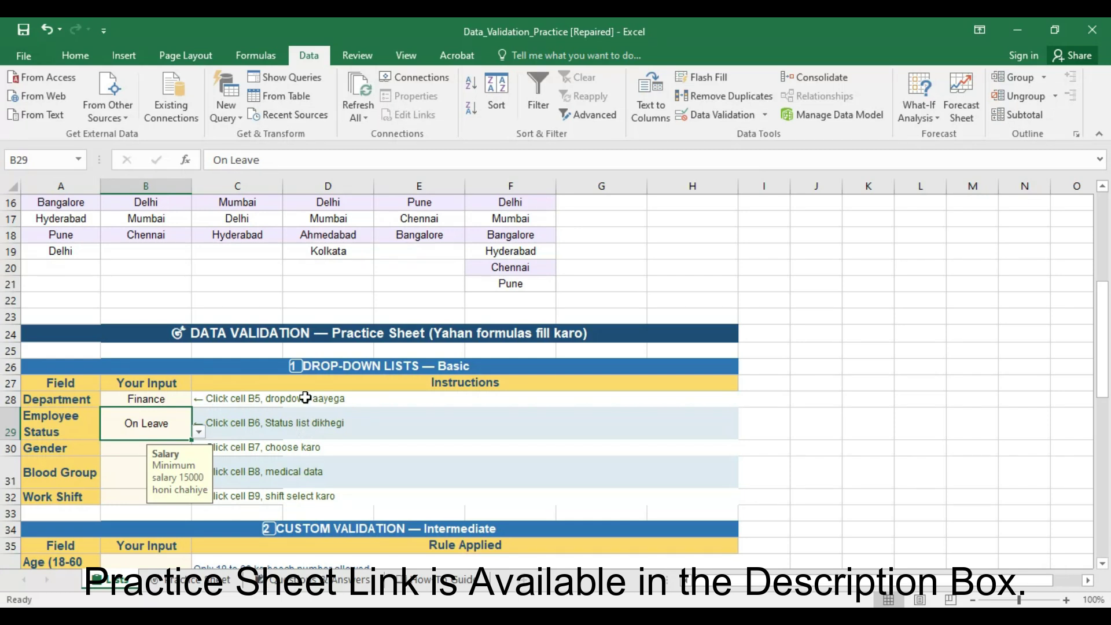
scroll(305, 398, down, 1)
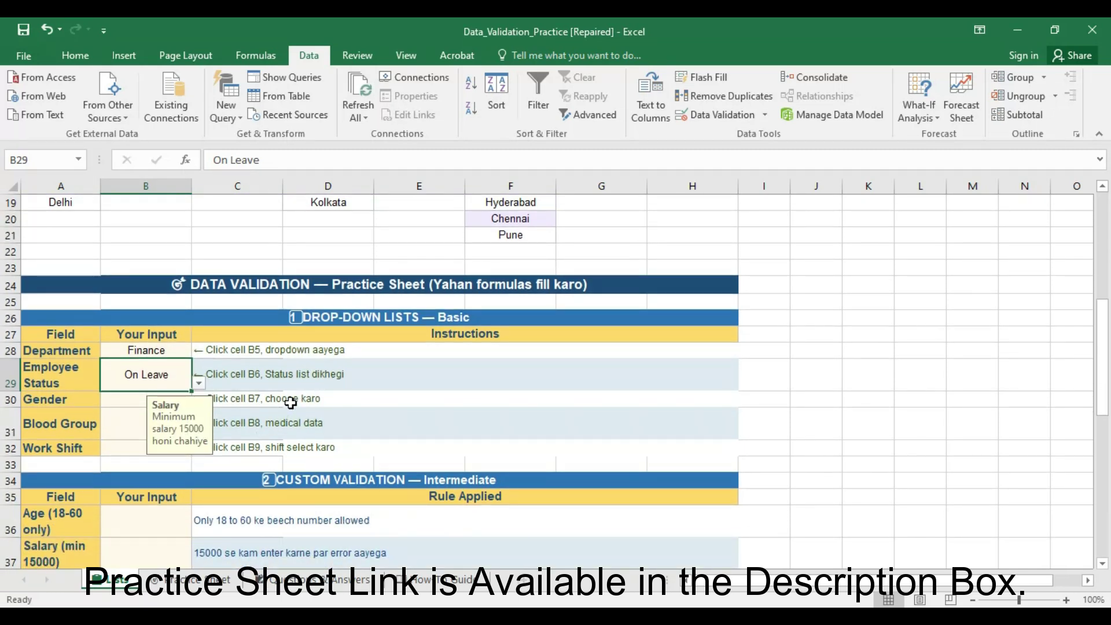
- Scroll to the Custom Validation section, select Age cell B36 and open Data Validation
scroll(291, 401, down, 1)
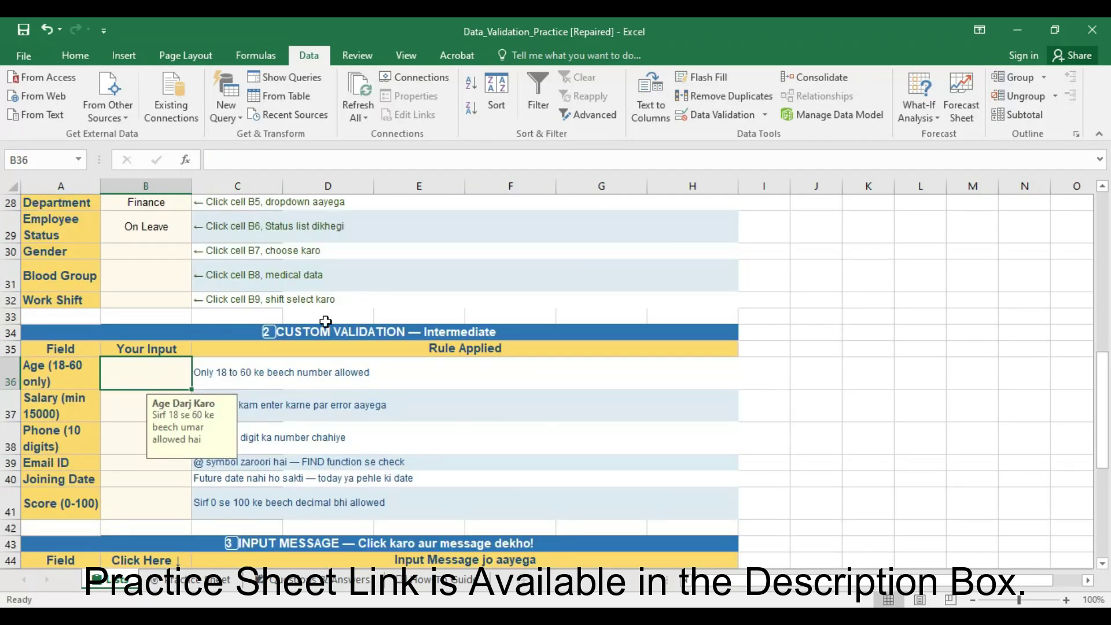
click(391, 400)
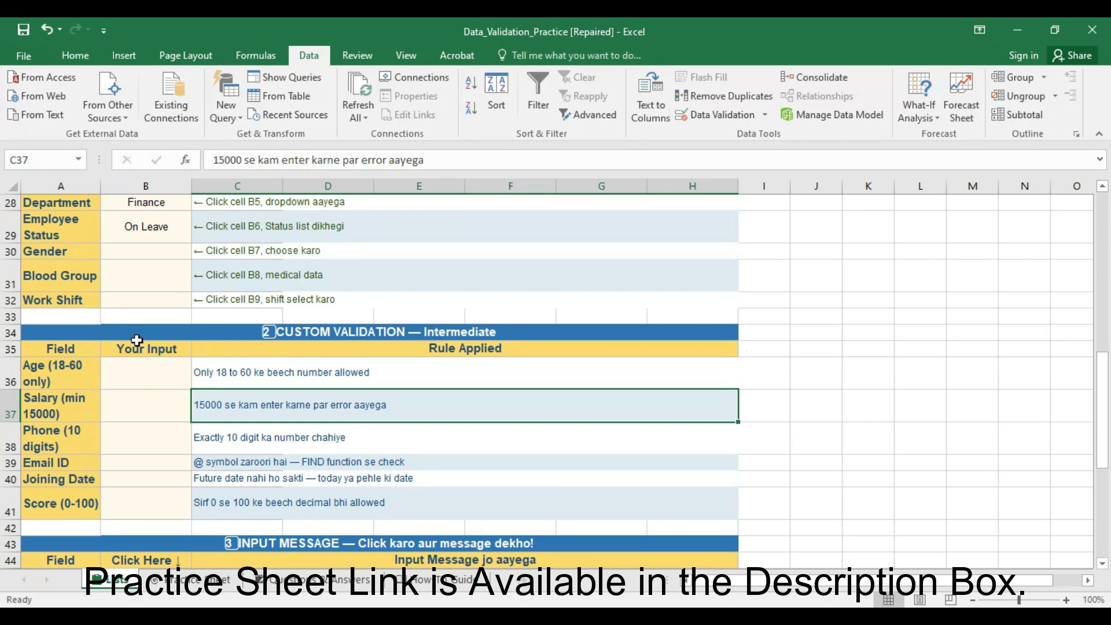
click(133, 378)
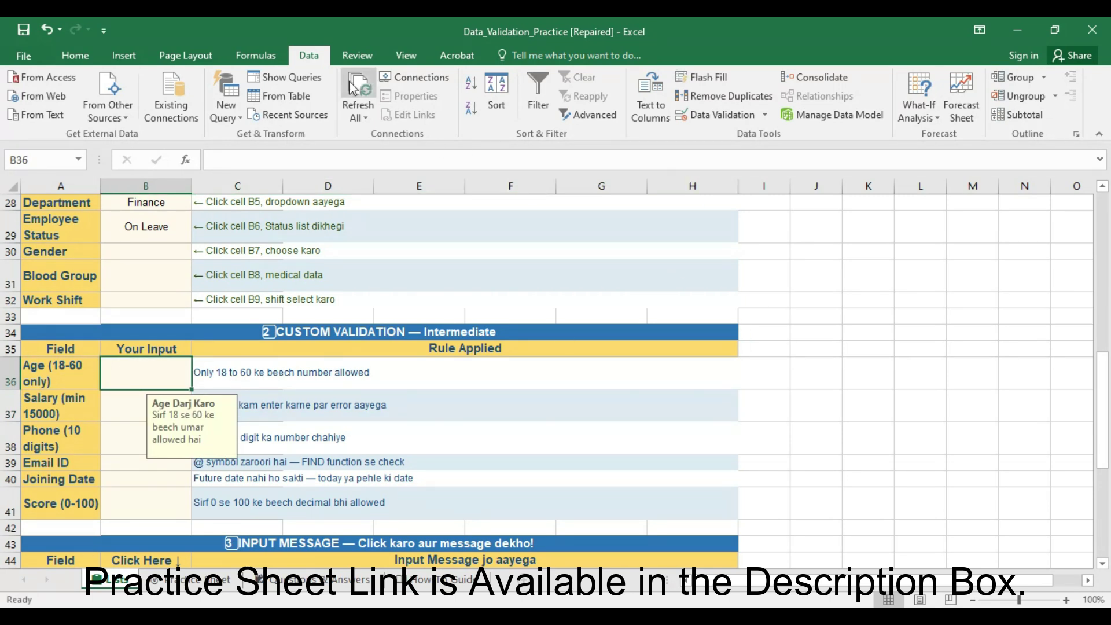
click(703, 115)
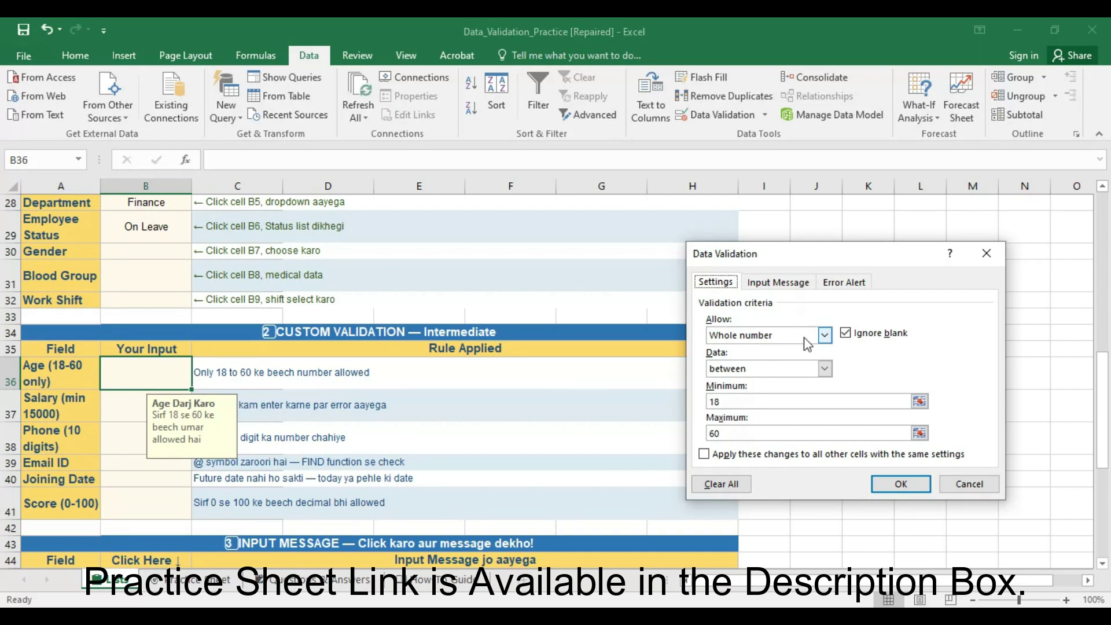
- Check B36's Whole number between 18 and 60 criteria, then view the 'Age Darj Karo' input message
click(824, 335)
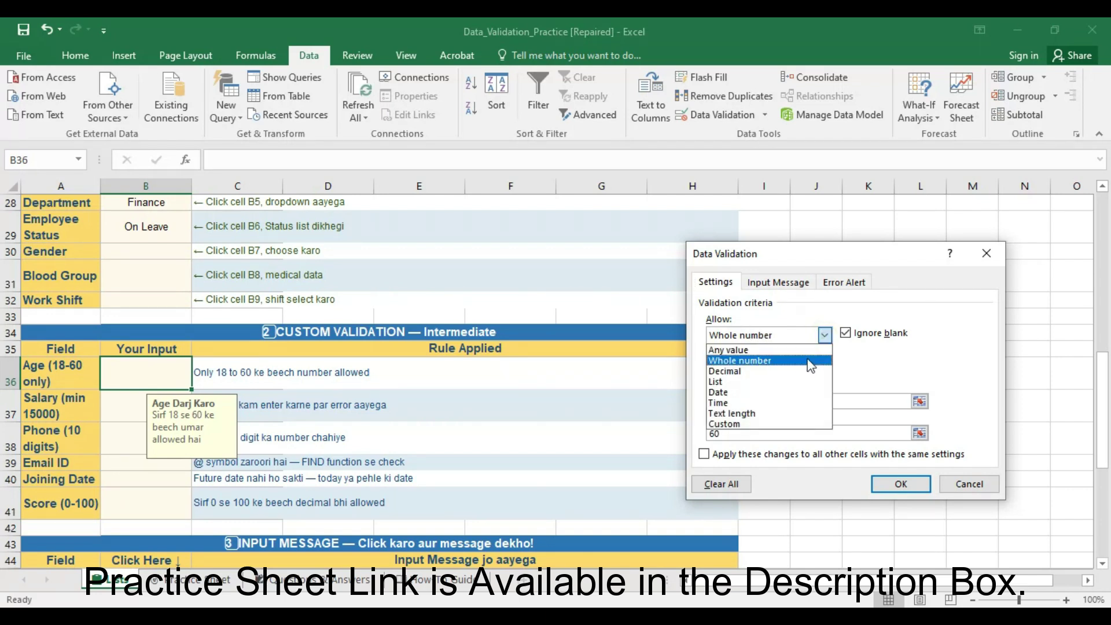
click(804, 360)
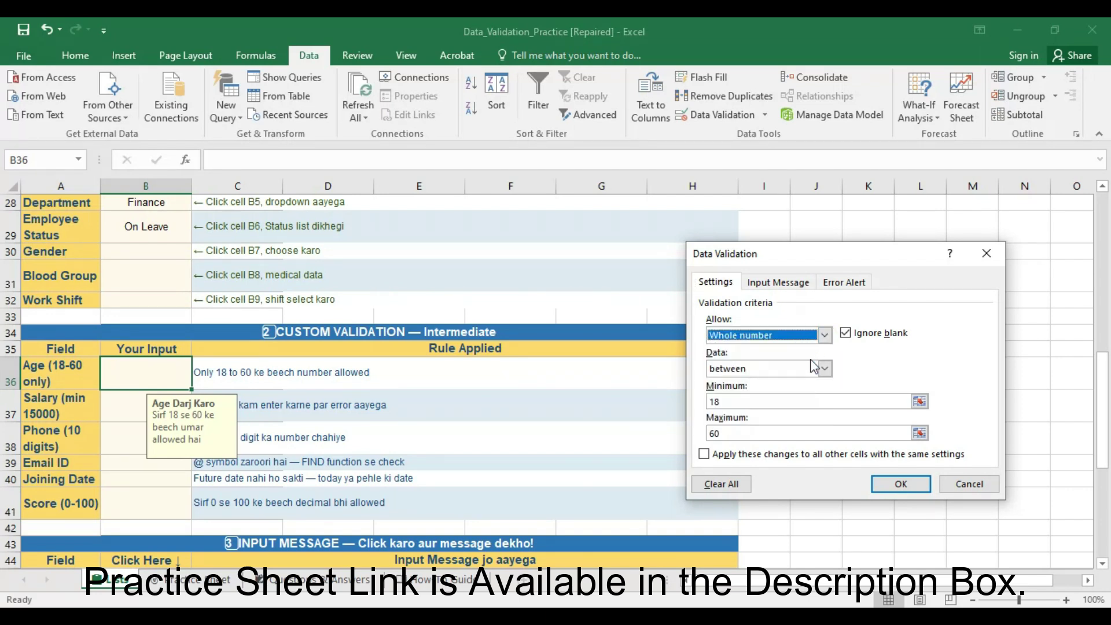
click(823, 369)
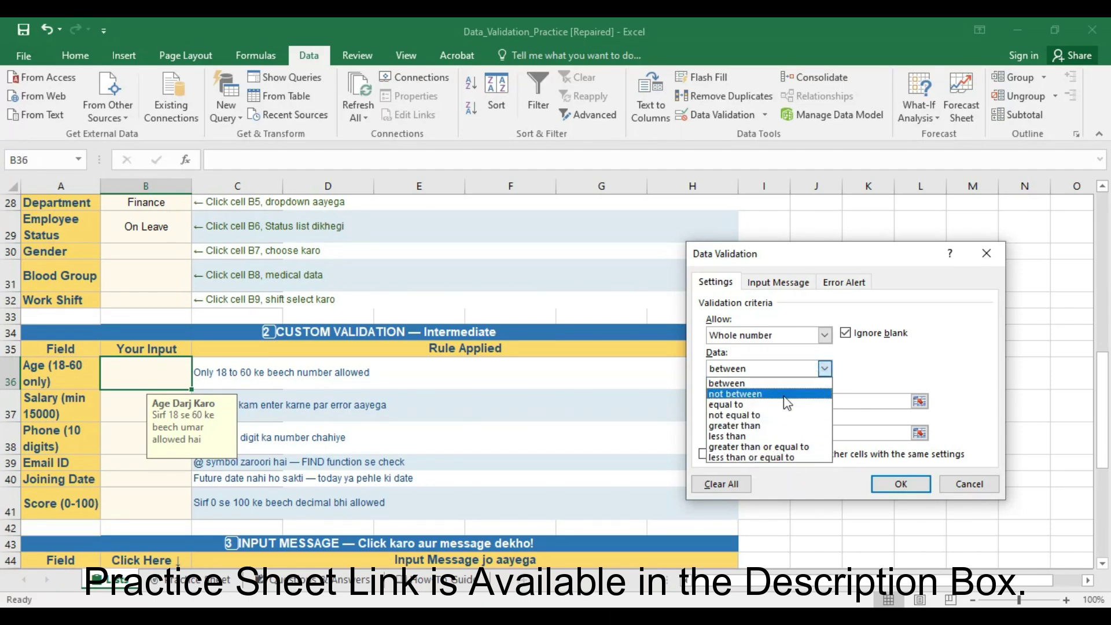
click(751, 383)
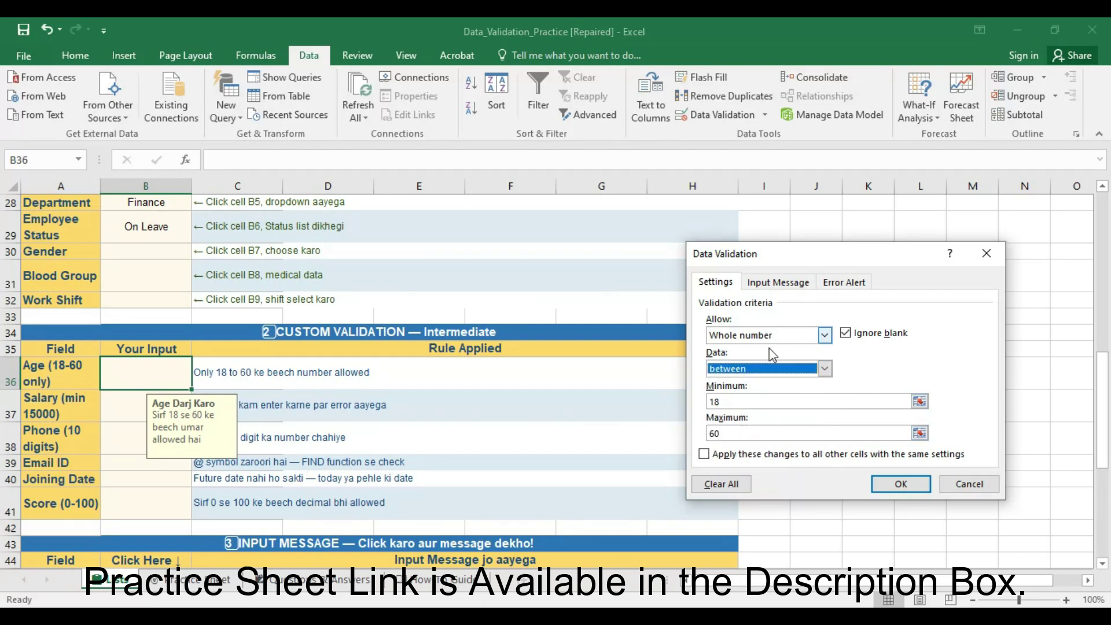
click(777, 284)
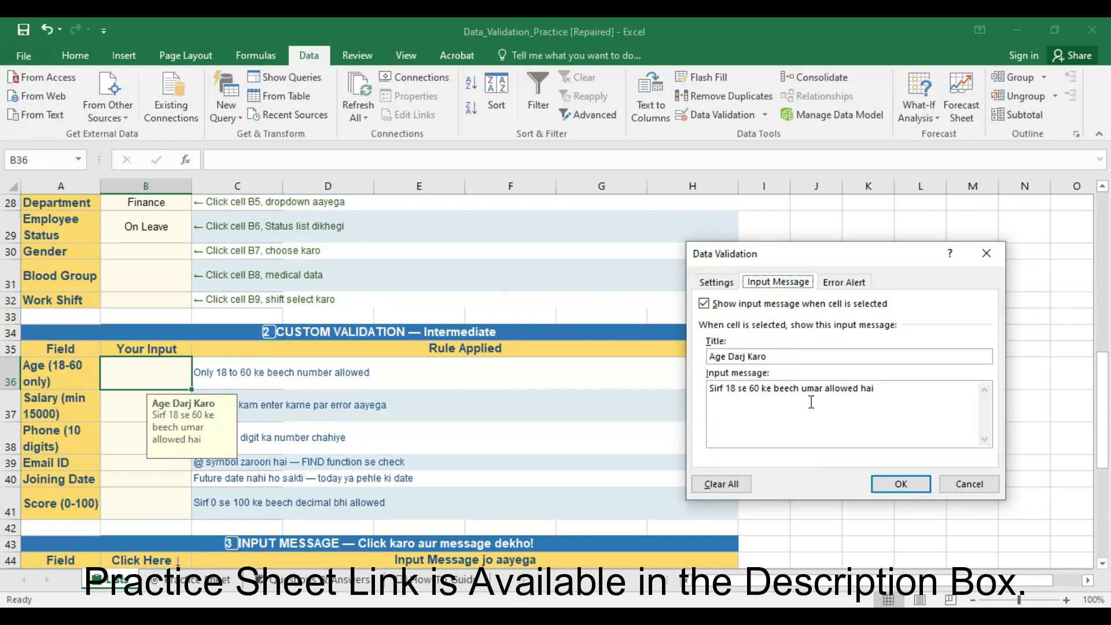
- Compare the 'Galat Umar!' Stop alert with the input message, then go back to Settings
click(844, 282)
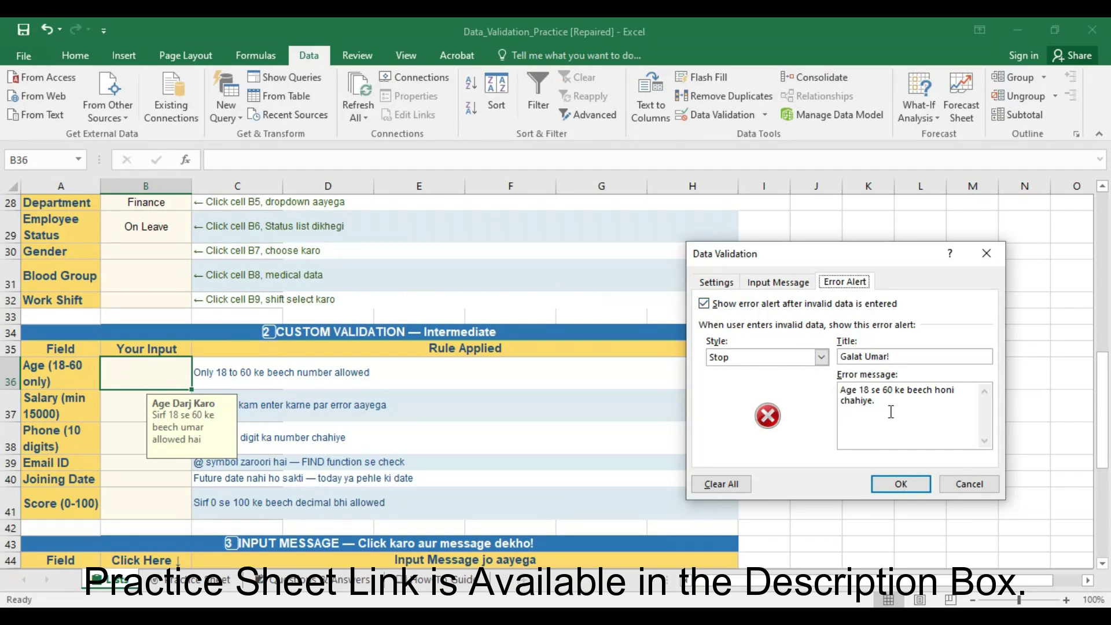
click(778, 282)
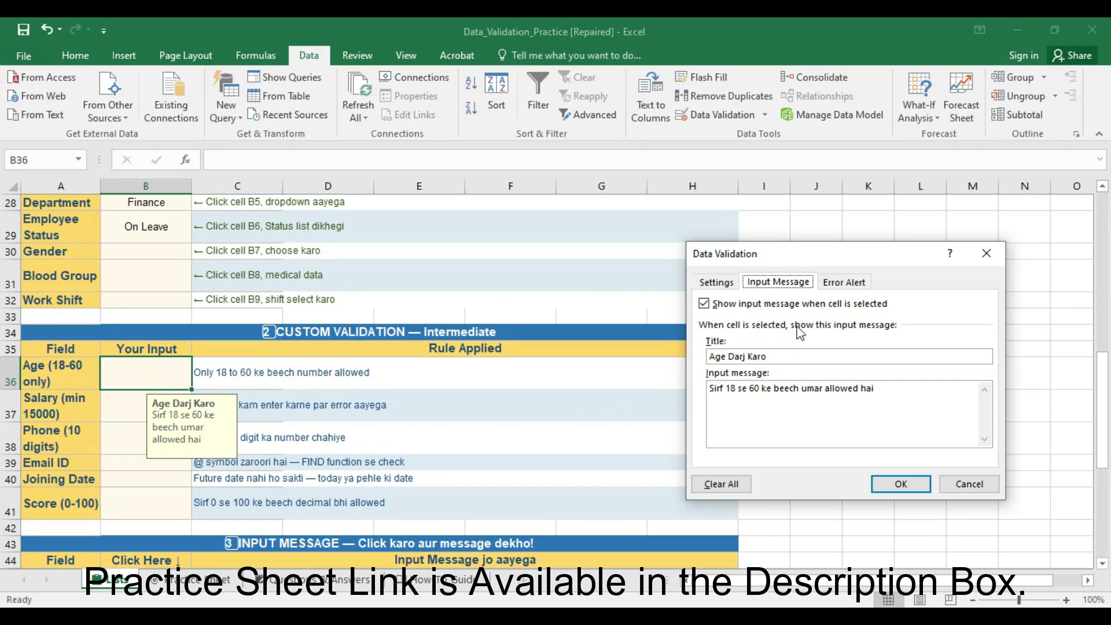
click(839, 285)
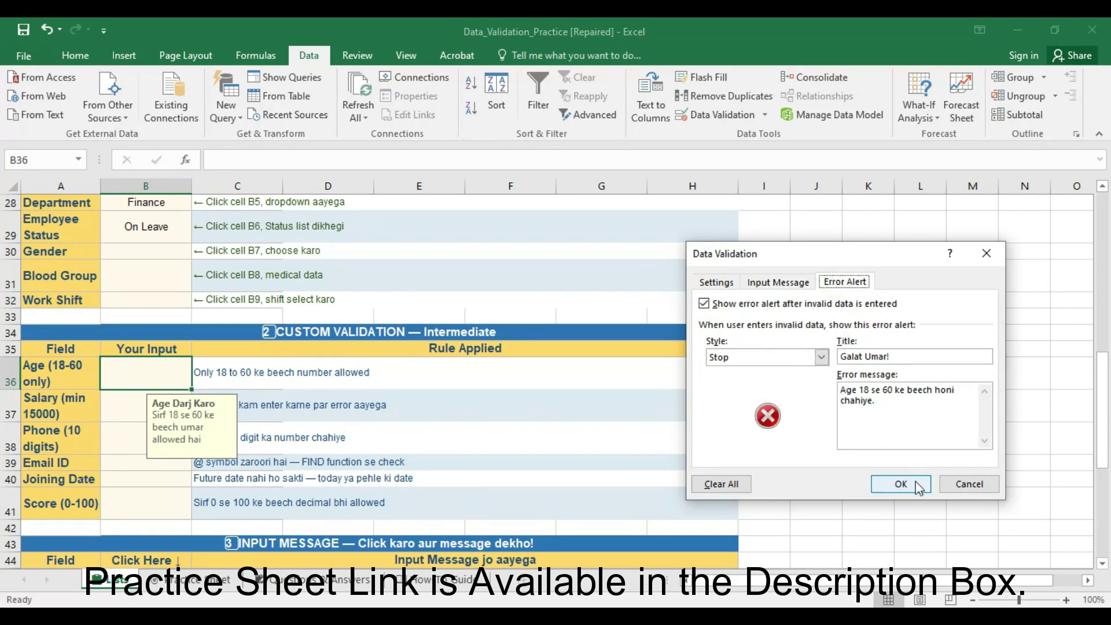
click(715, 284)
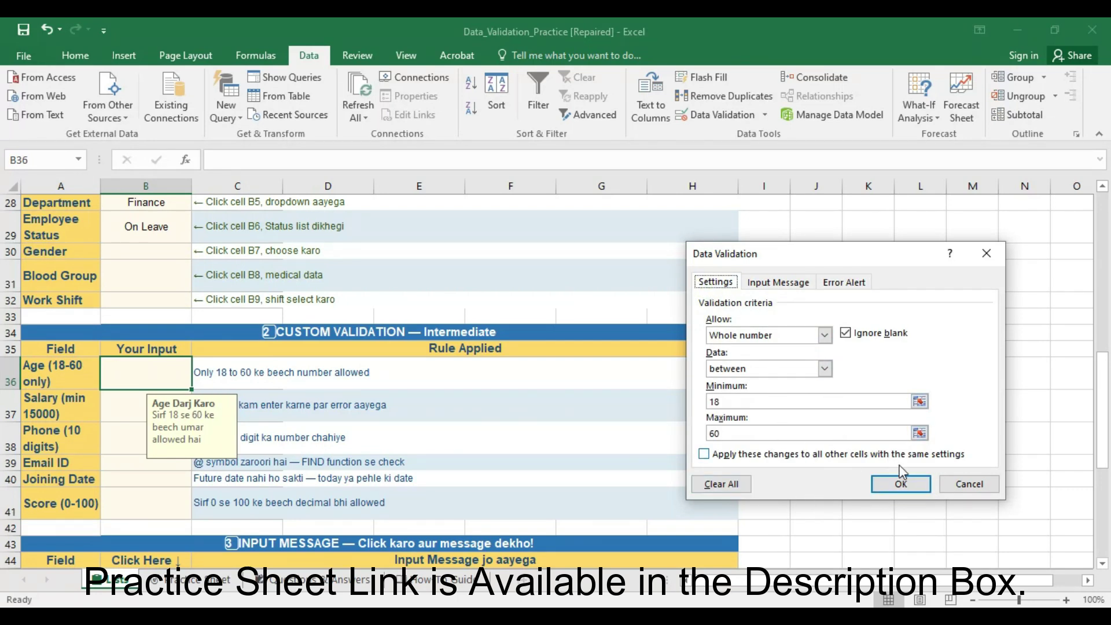
- Enter 17 in B36, cancel the 'Galat Umar!' rejection, and select salary cell B37
click(900, 485)
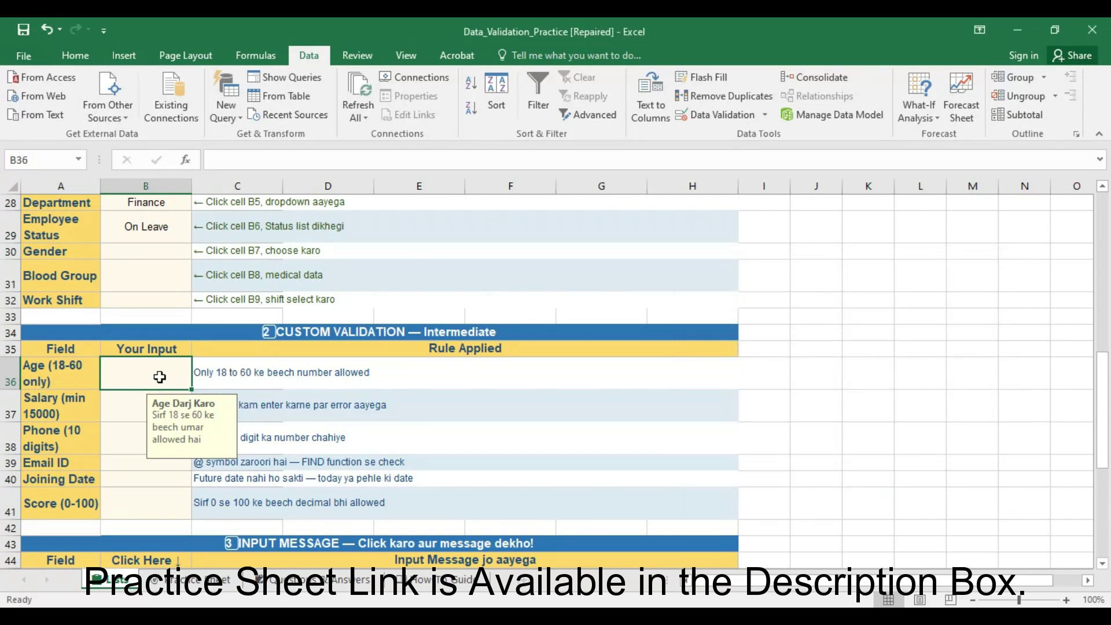
text(17)
key(Return)
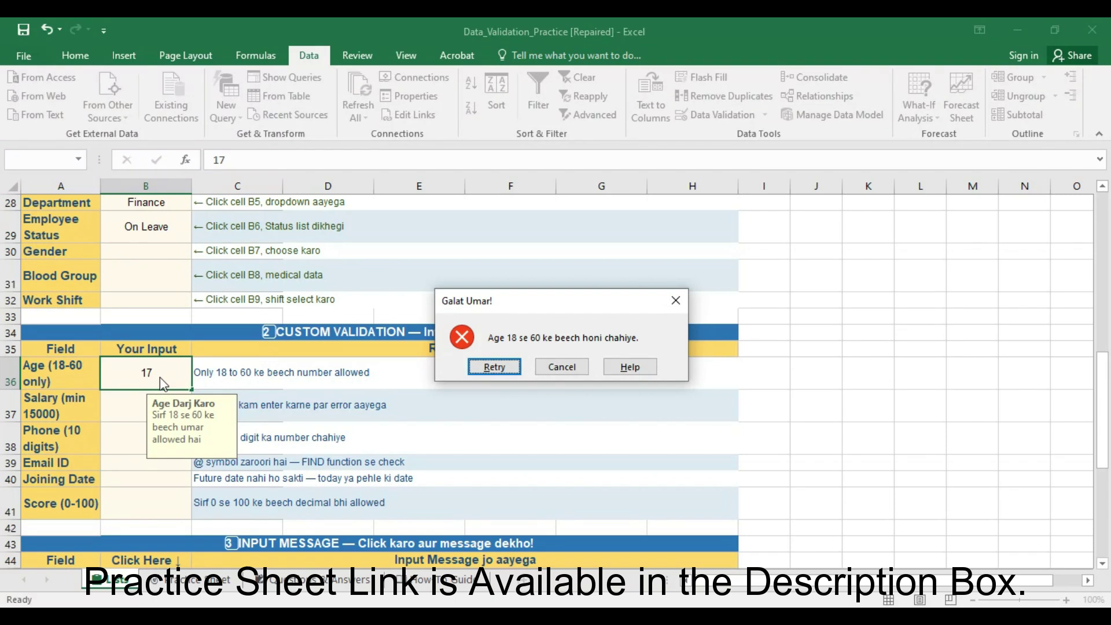
click(540, 368)
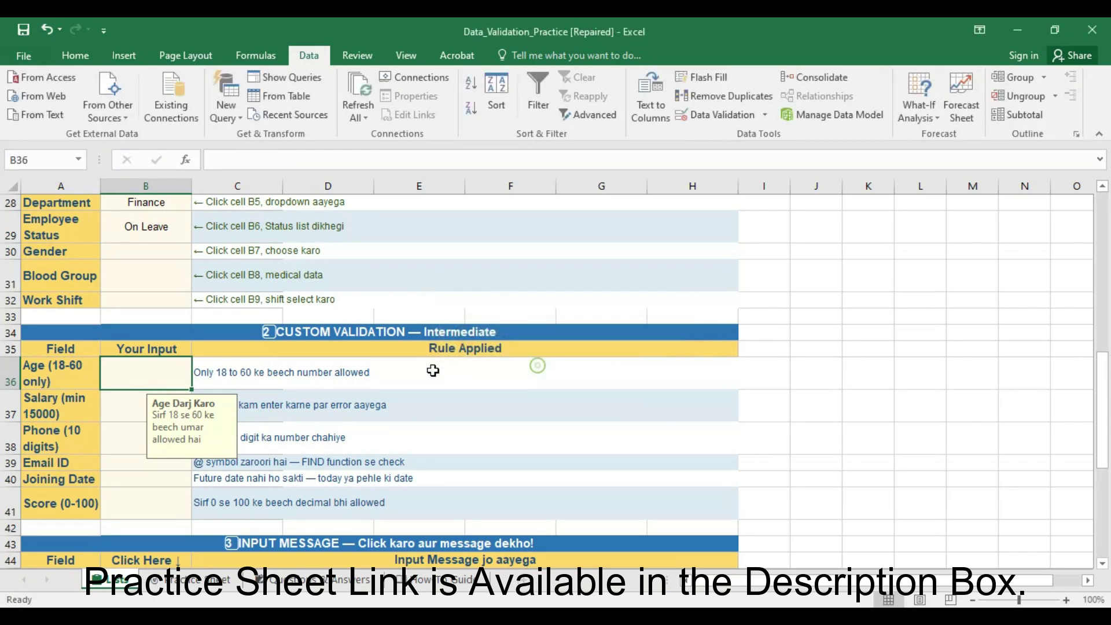
click(142, 408)
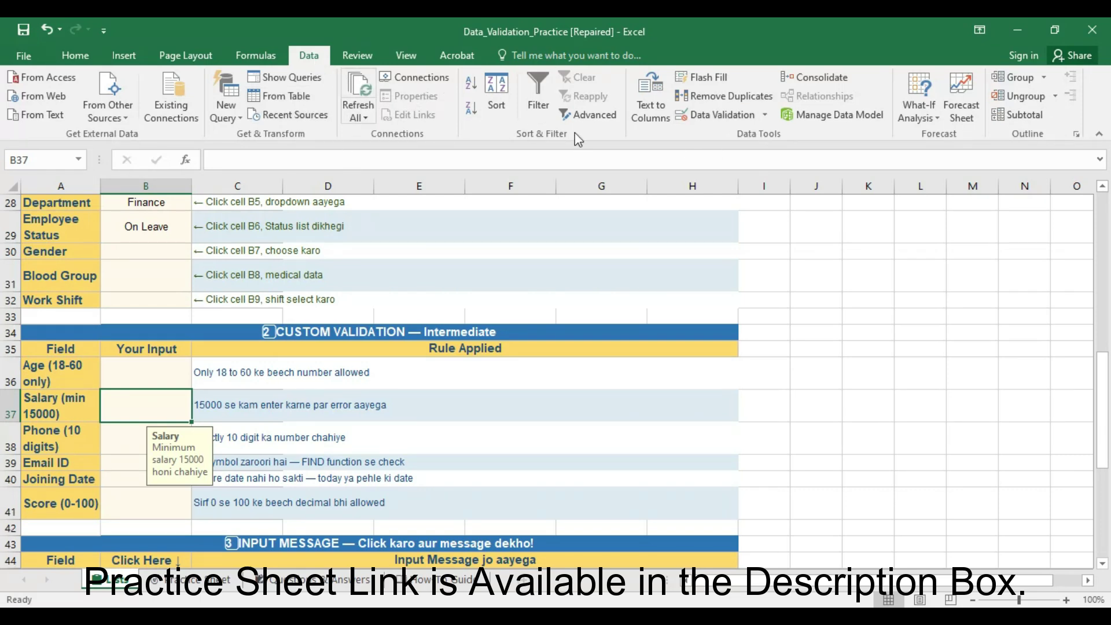
- Review B37's greater-than-or-equal-to 15000 rule with its input message and error alert
click(707, 115)
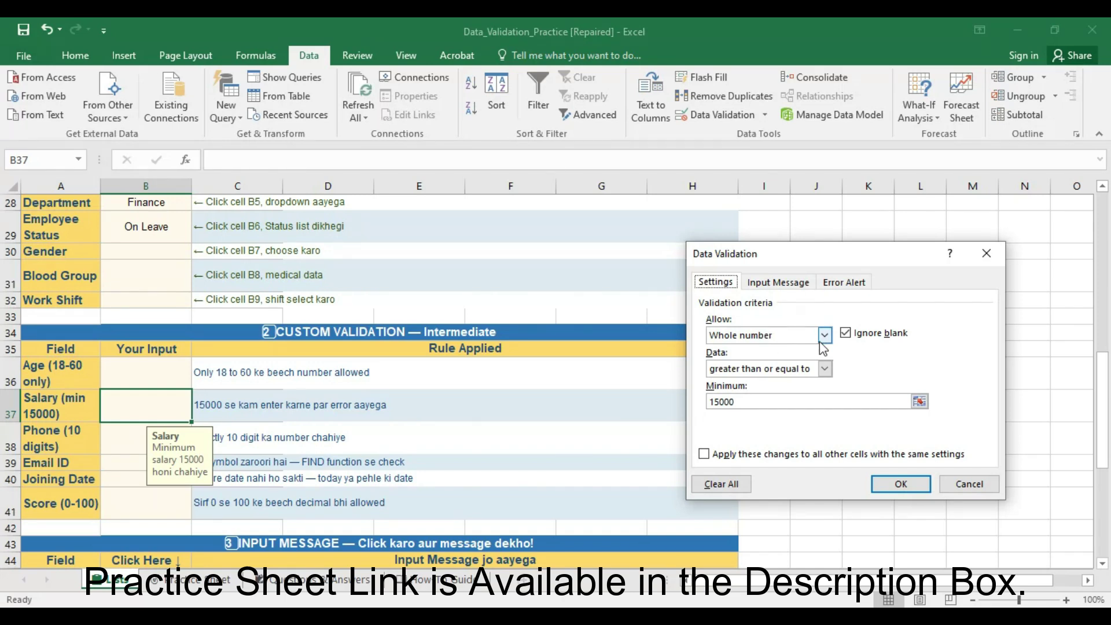
click(824, 369)
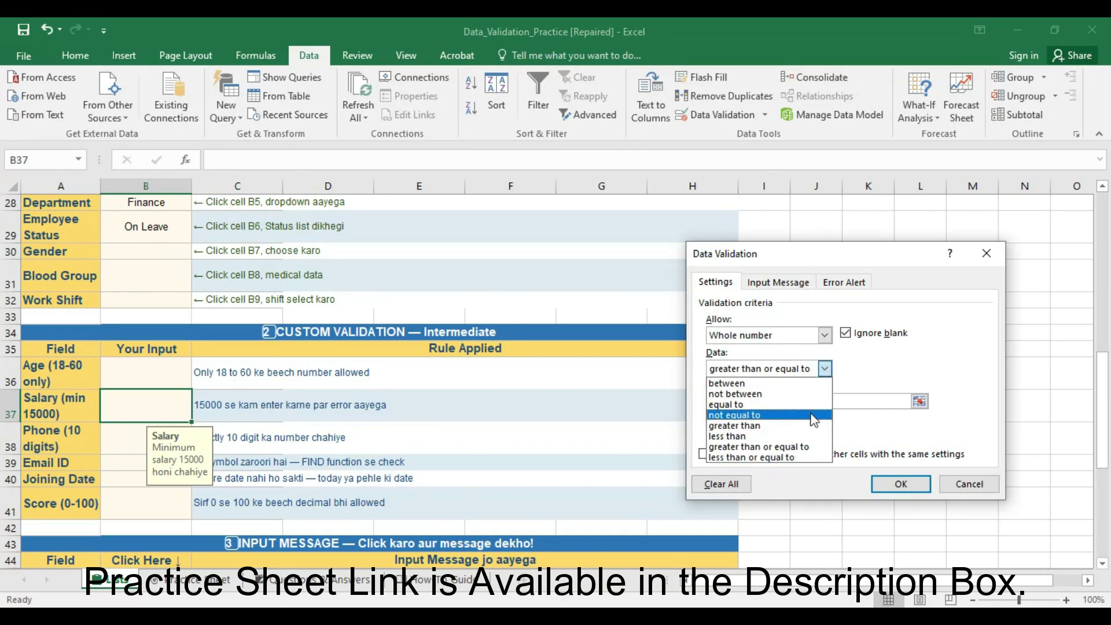
click(874, 383)
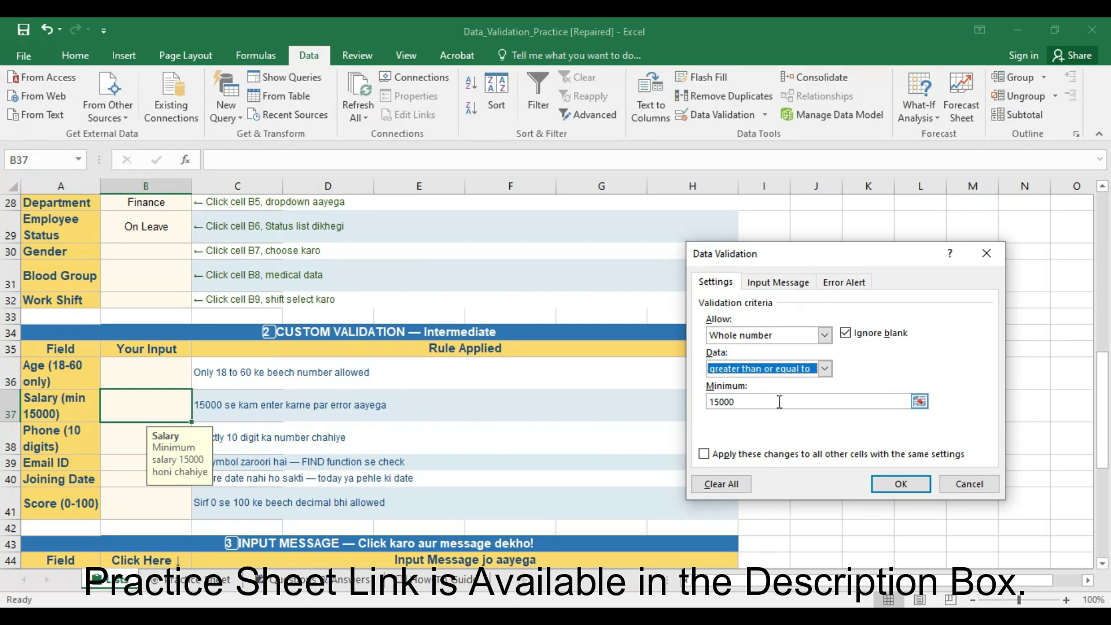
click(778, 283)
click(838, 283)
click(778, 282)
click(891, 483)
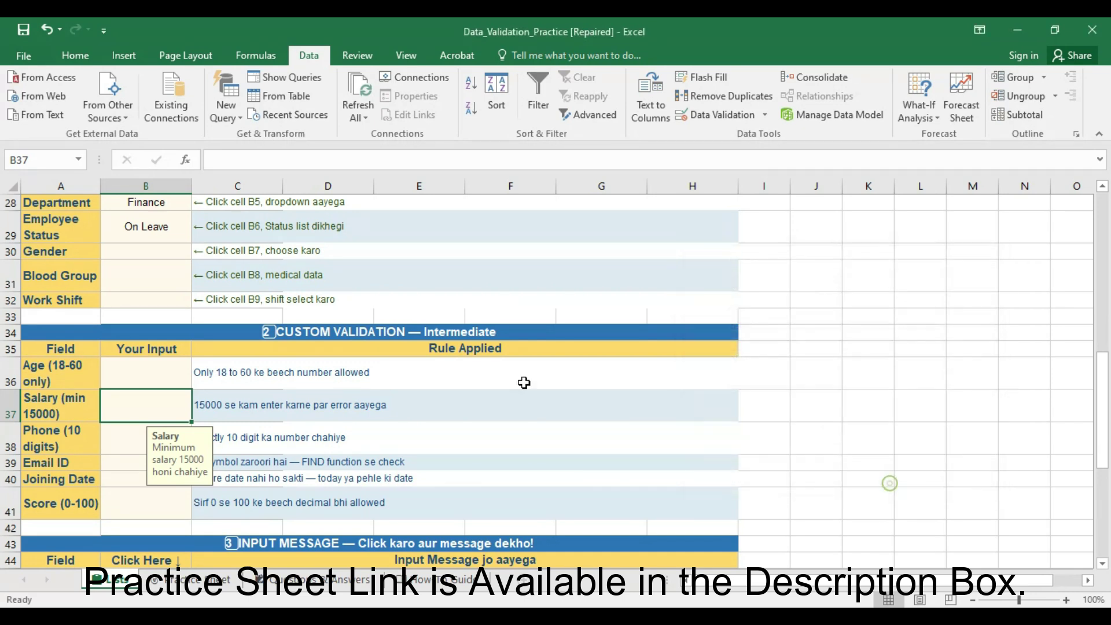
- Enter 12000 in B37, retry after the 'Salary Kam Hai!' alert, and enter 20000 instead
double_click(147, 406)
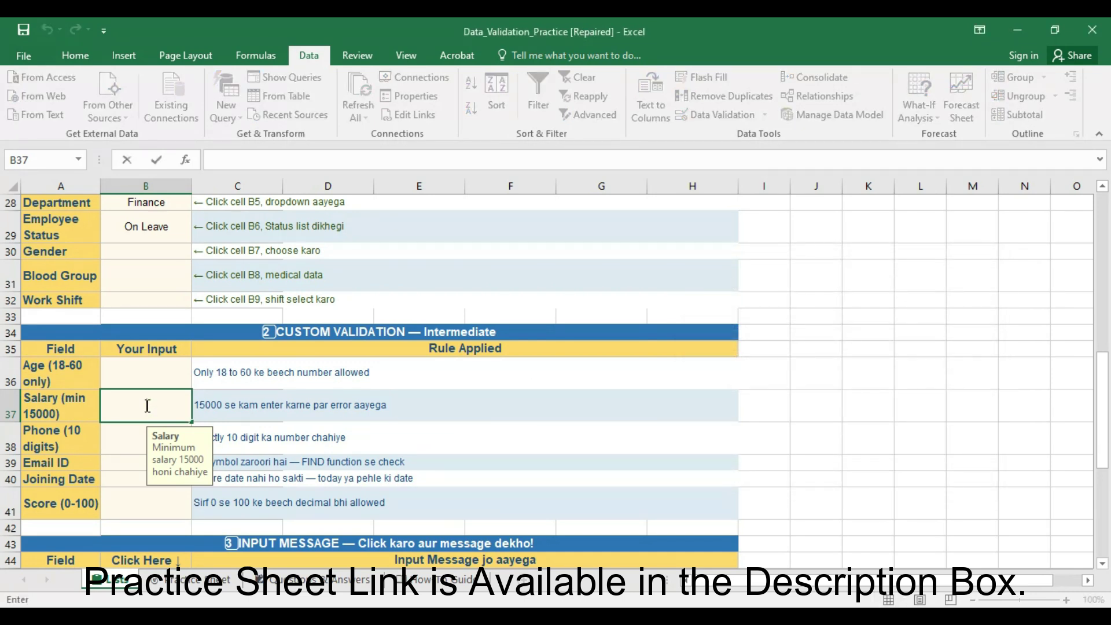
text(12000)
key(Return)
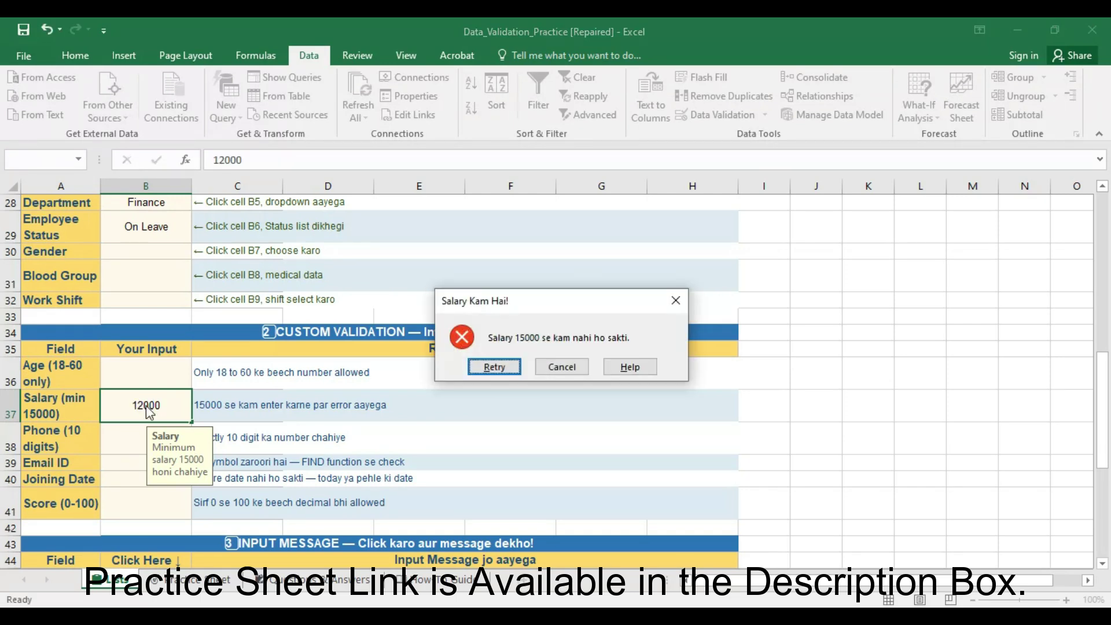
key(Return)
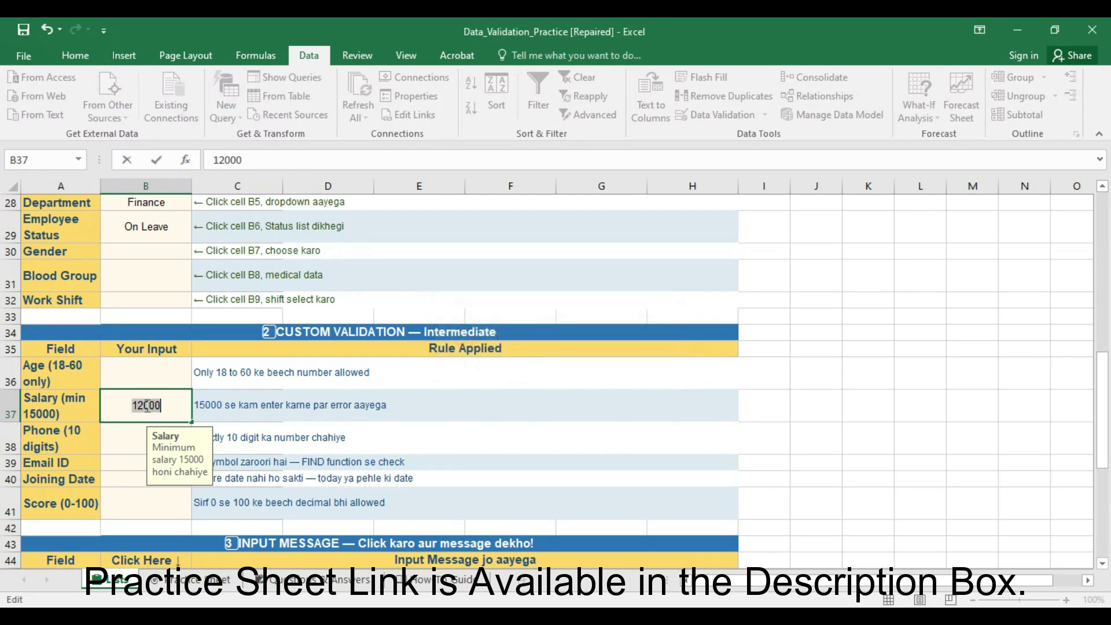
text(20000)
key(Return)
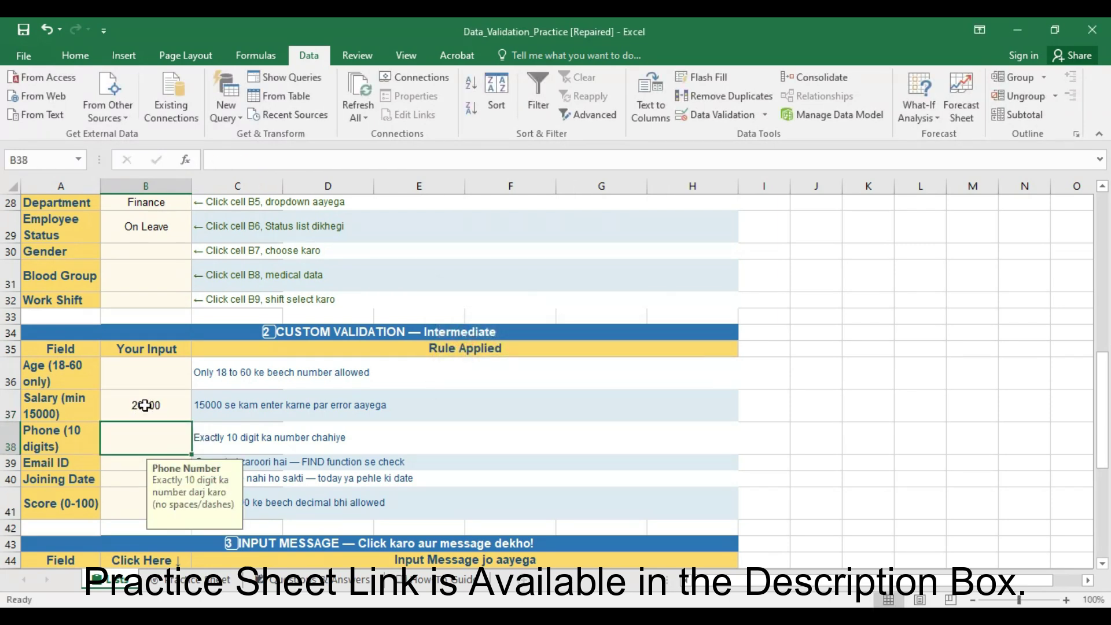
click(371, 401)
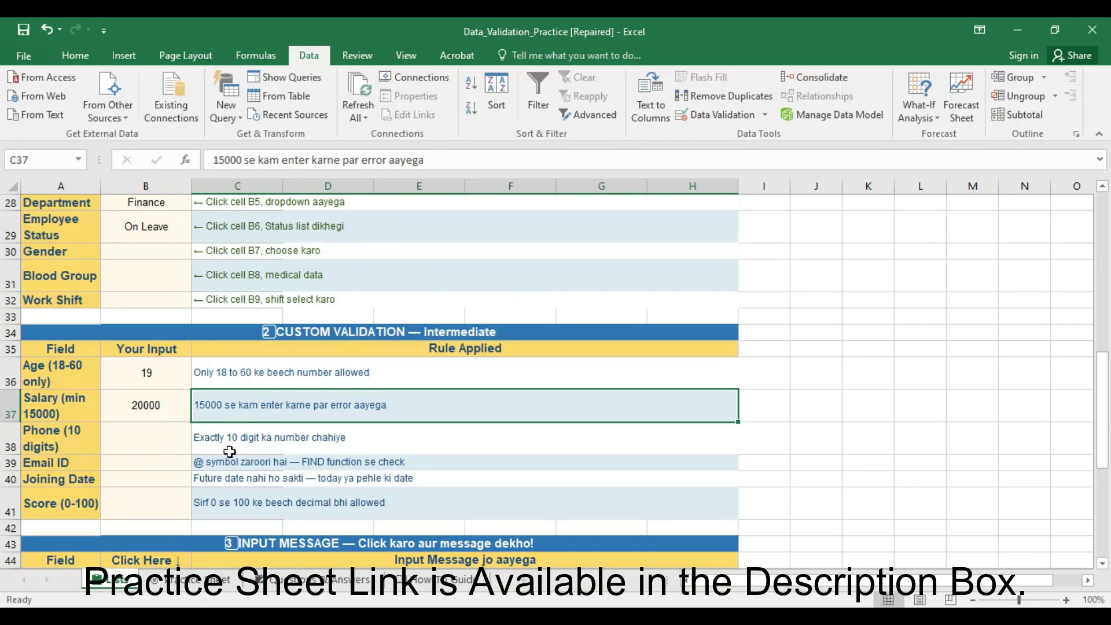
click(156, 442)
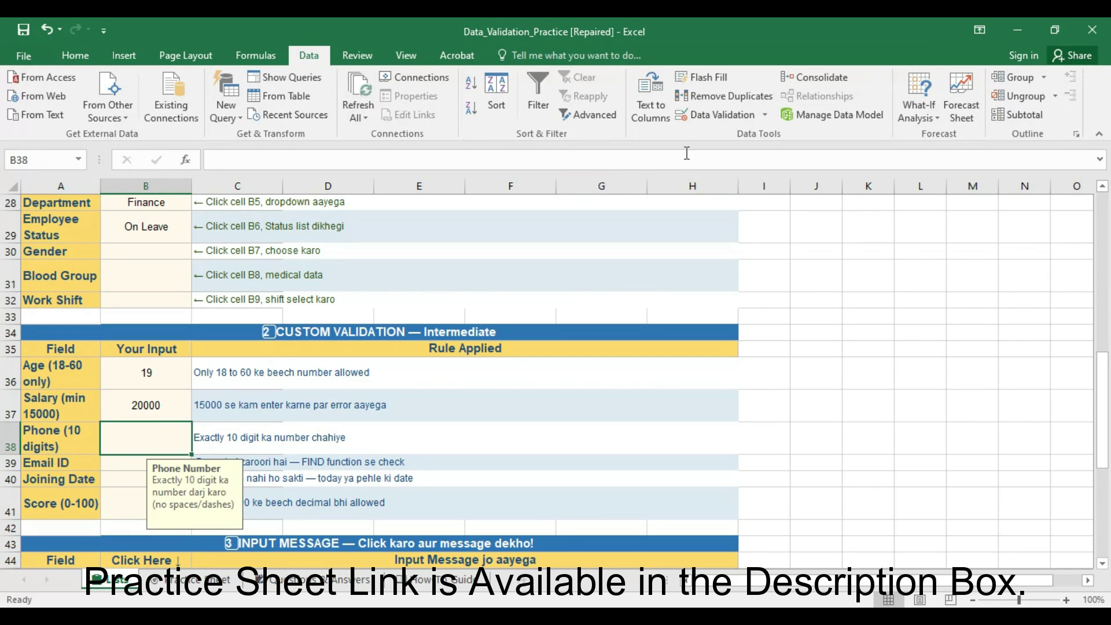
- Review the Phone cell B38's Text length validation rule
click(691, 122)
click(715, 282)
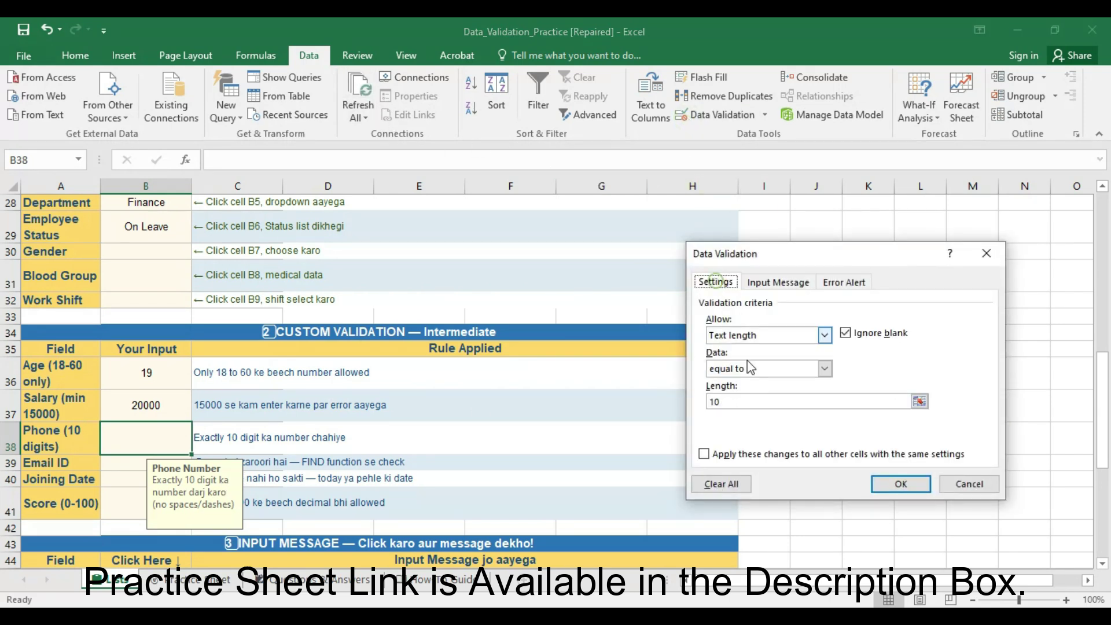
click(824, 336)
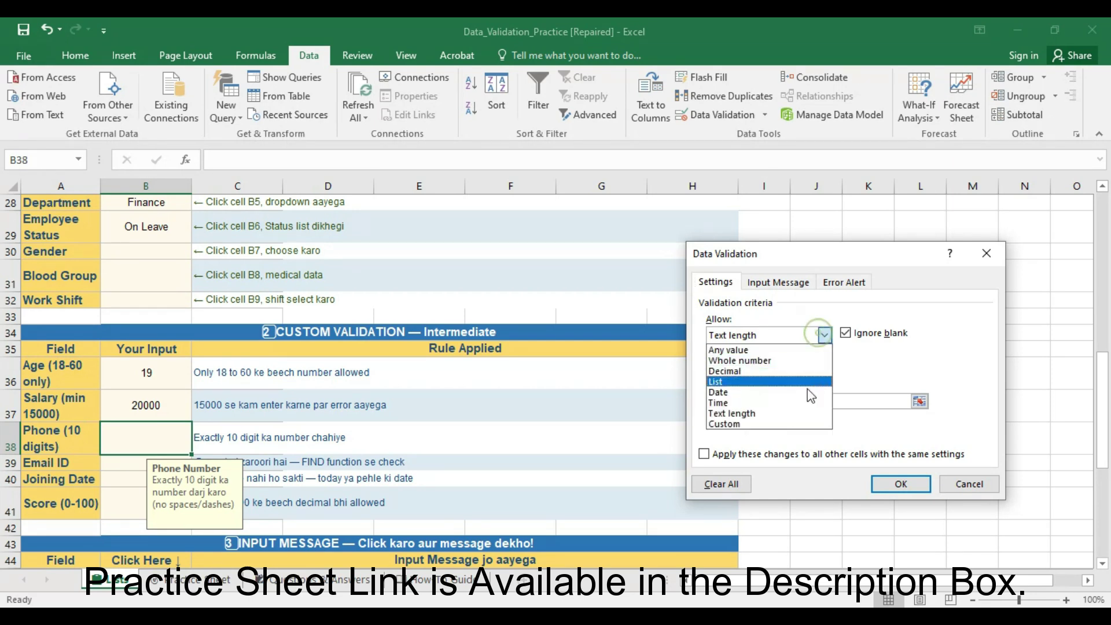
click(798, 414)
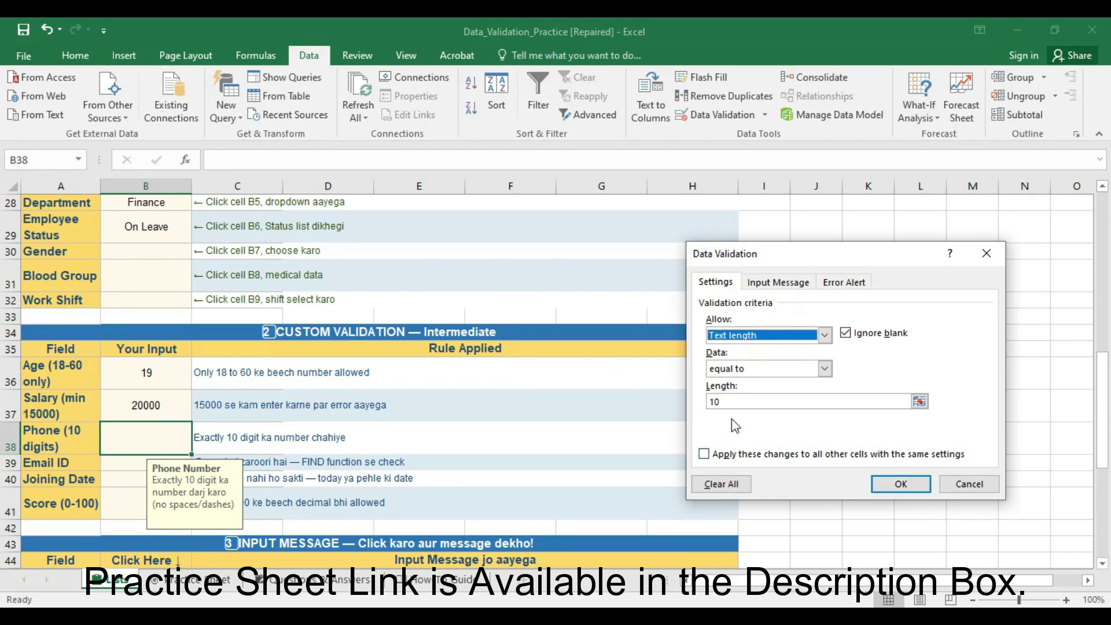
click(900, 483)
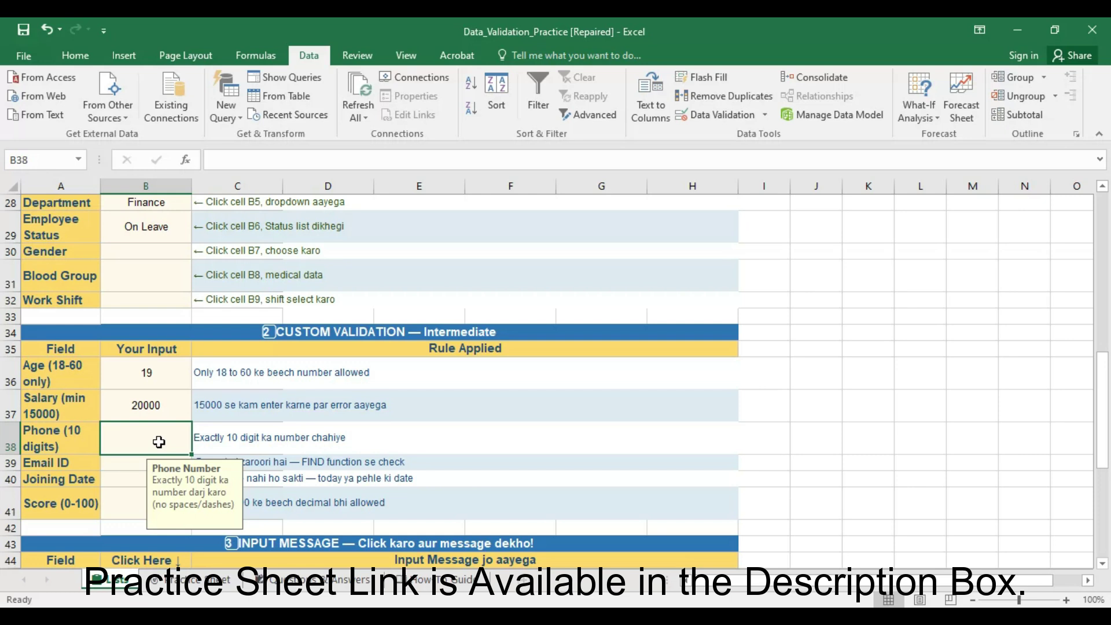
- Test B38 with nine-digit and two-digit numbers, then enter a valid 10-digit phone number
text(122333233)
key(Return)
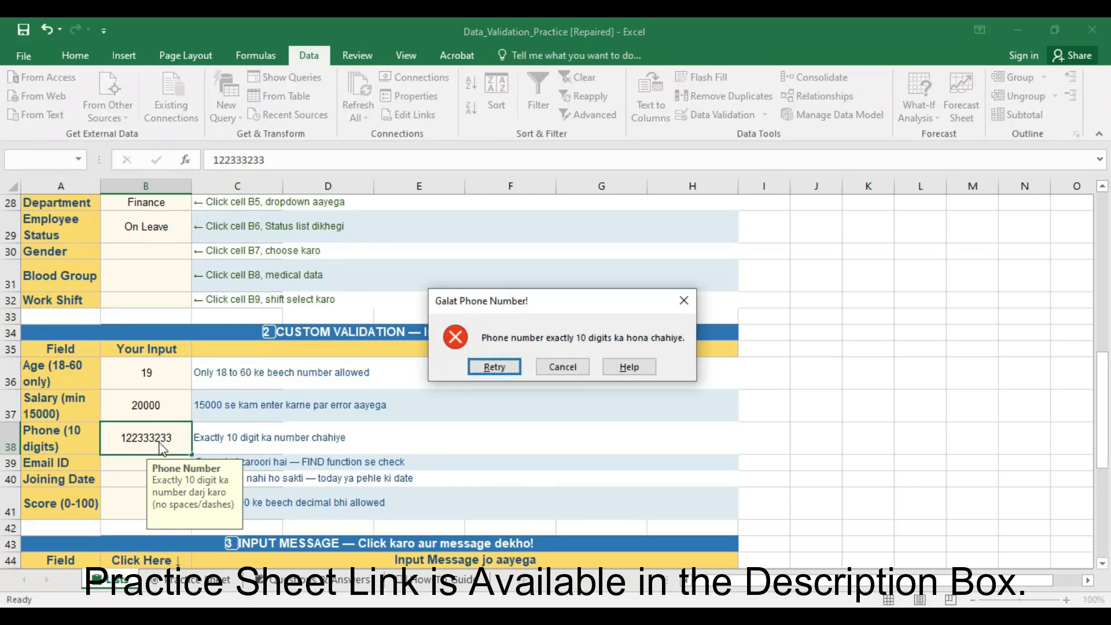
click(562, 367)
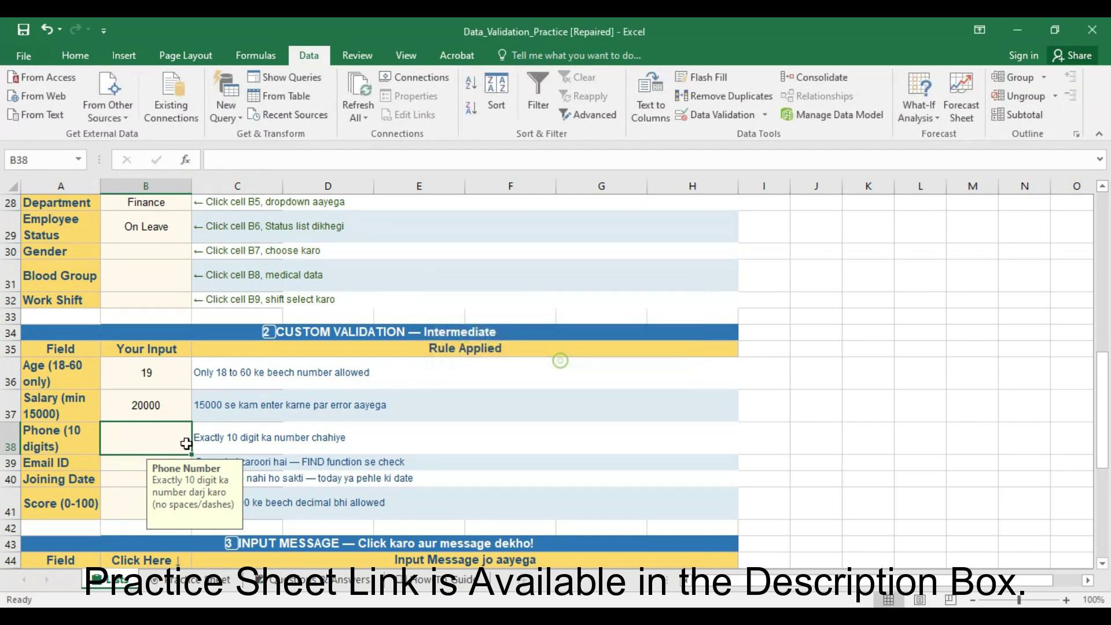
double_click(165, 434)
text(12)
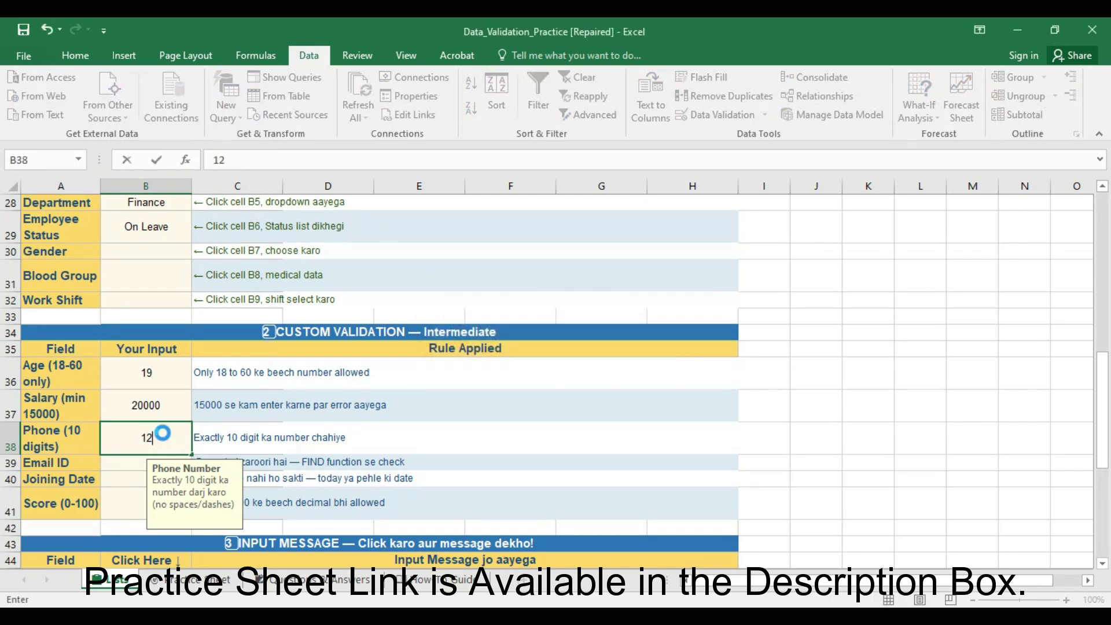
key(Return)
key(Return)
click(395, 430)
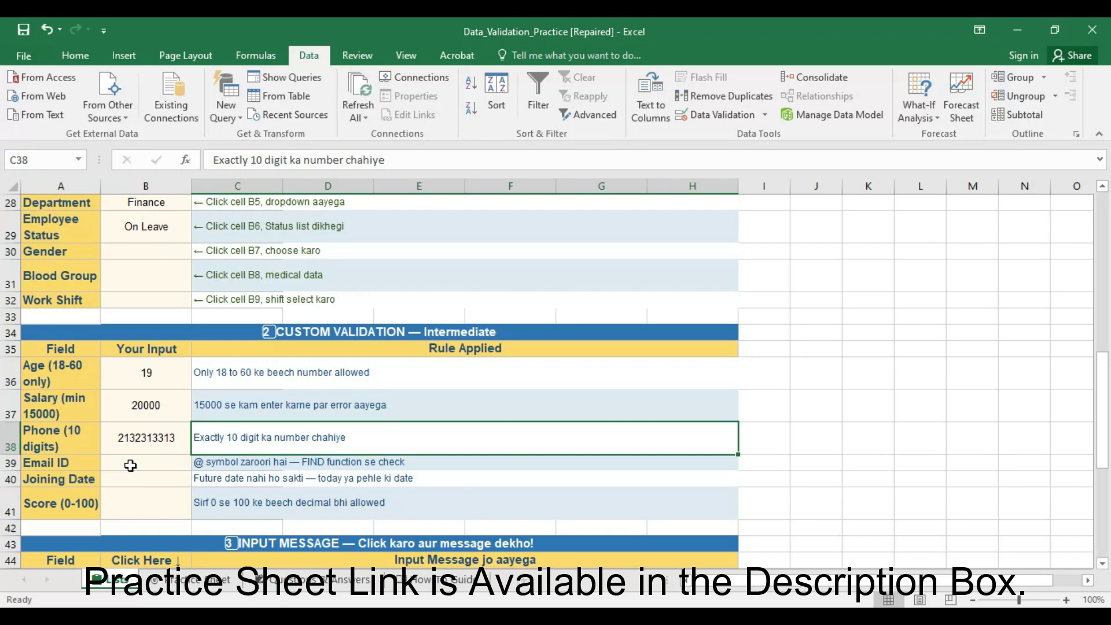
- Review B39's custom @-check formula, input message and error alert
click(151, 463)
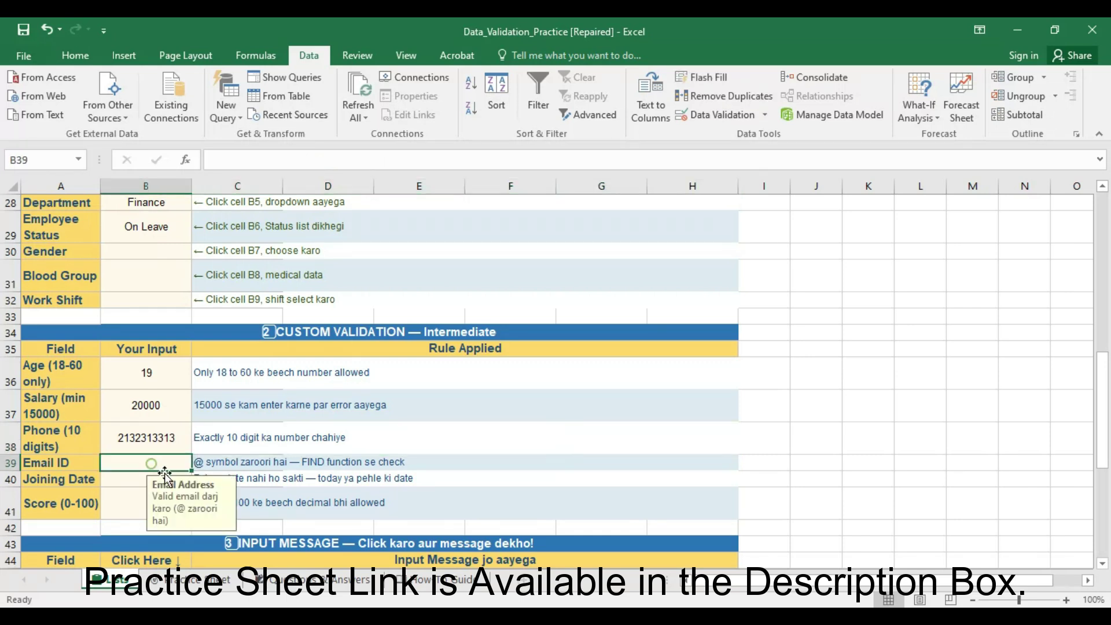
click(713, 115)
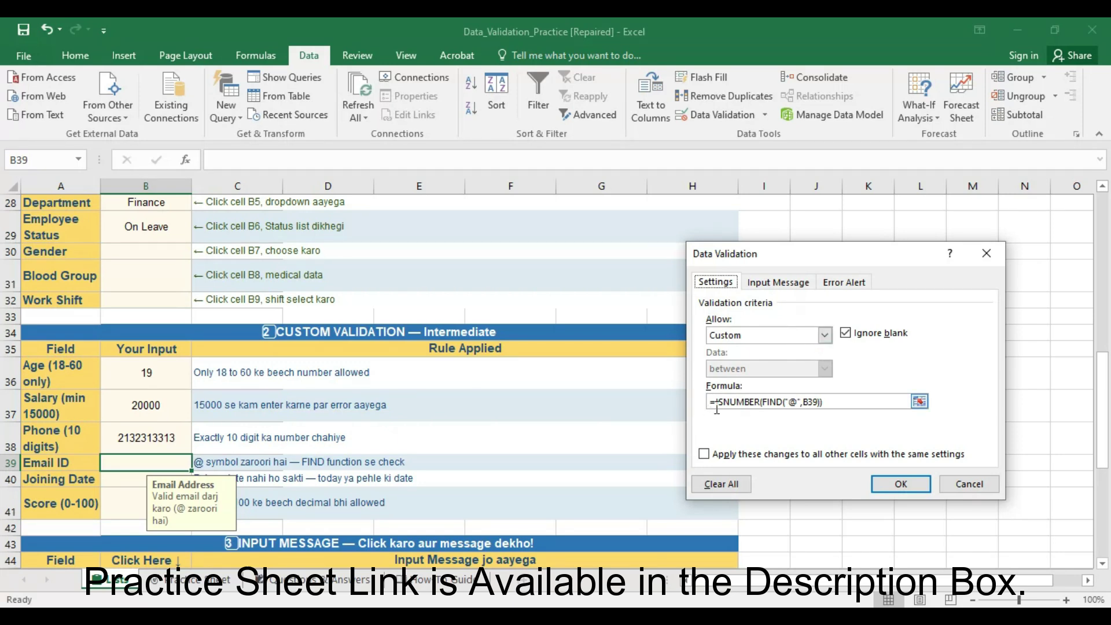
click(829, 403)
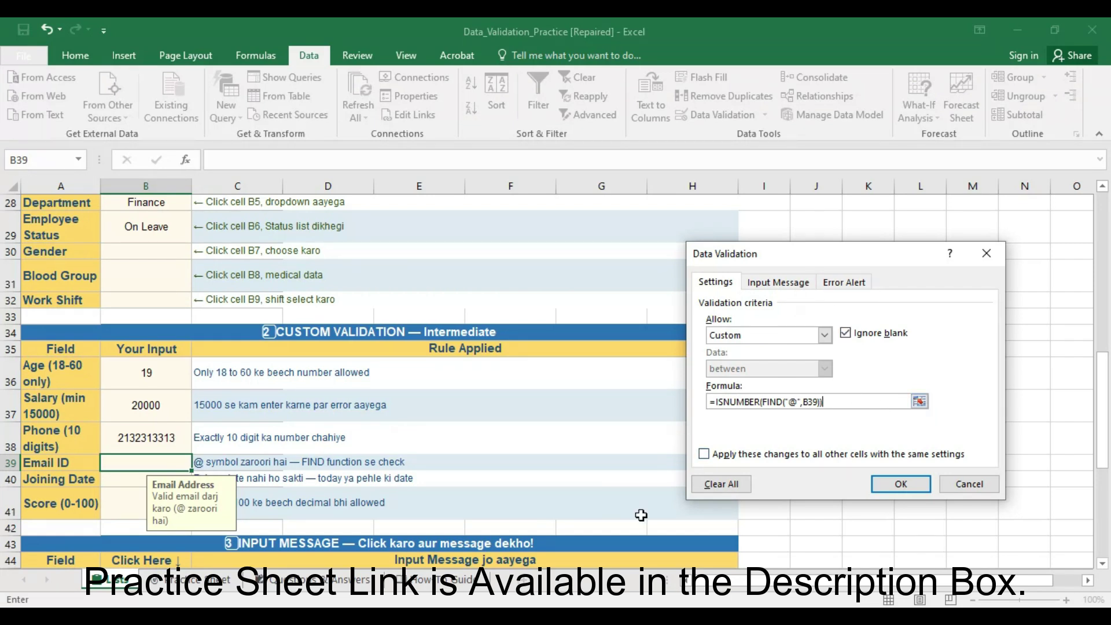
click(764, 282)
click(843, 282)
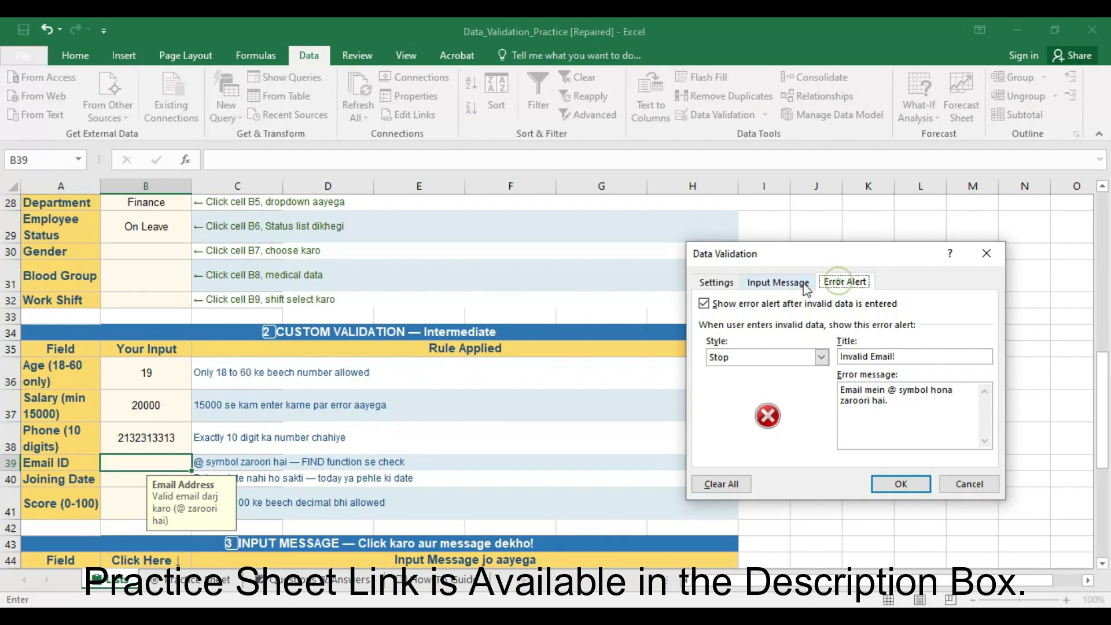
click(727, 282)
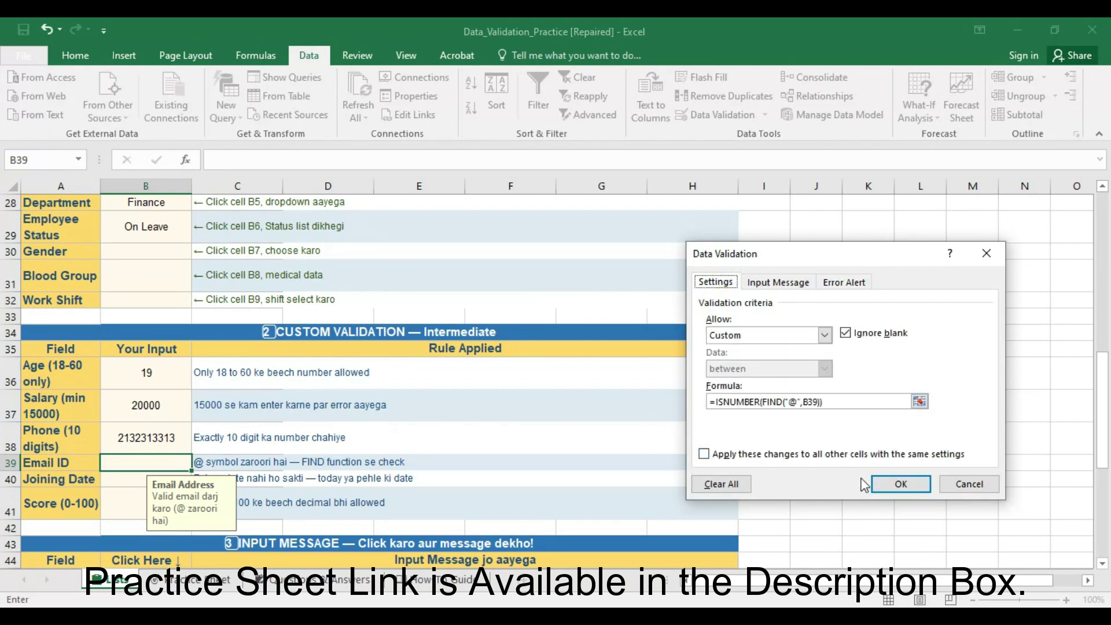
click(874, 484)
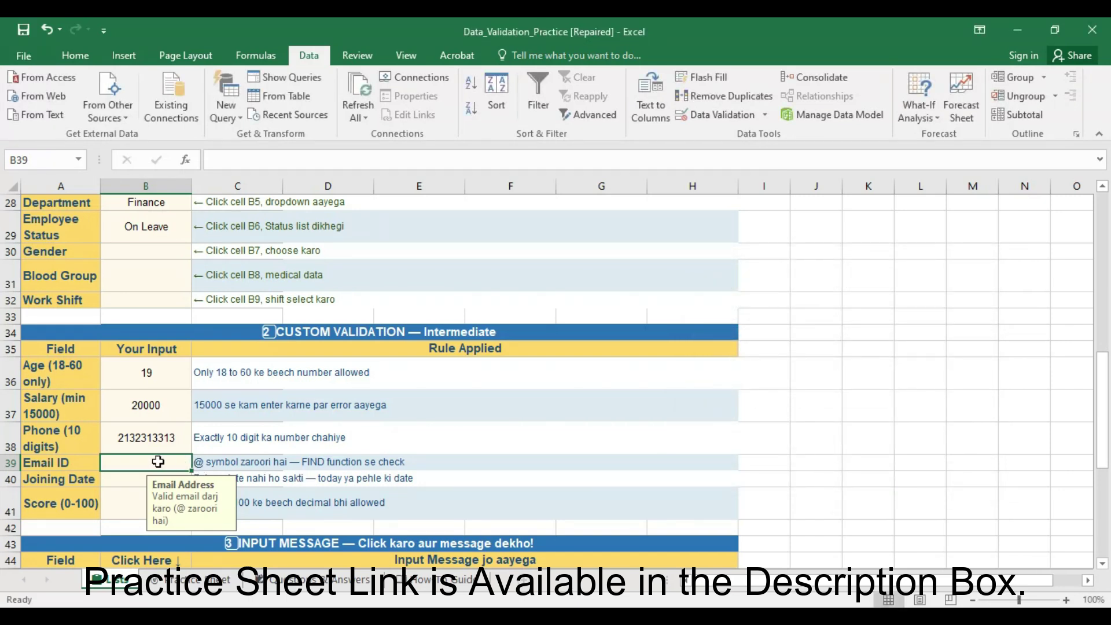
- Enter an email lacking @ in B39, retry after 'Invalid Email!', then enter a valid address
text(jsaajfaljfa)
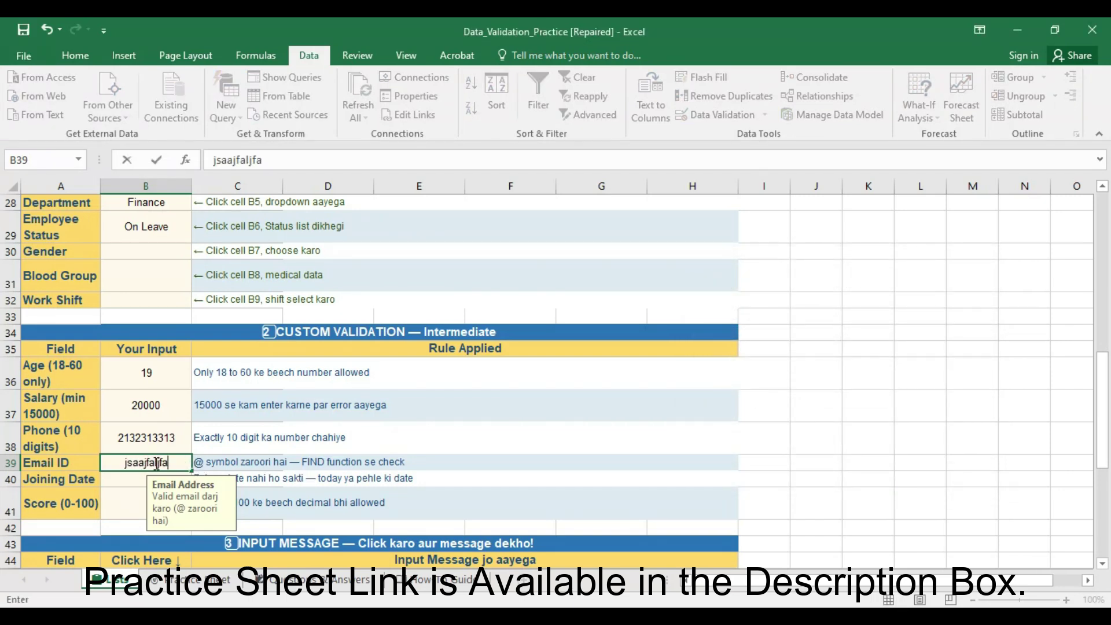
text(gamaill)
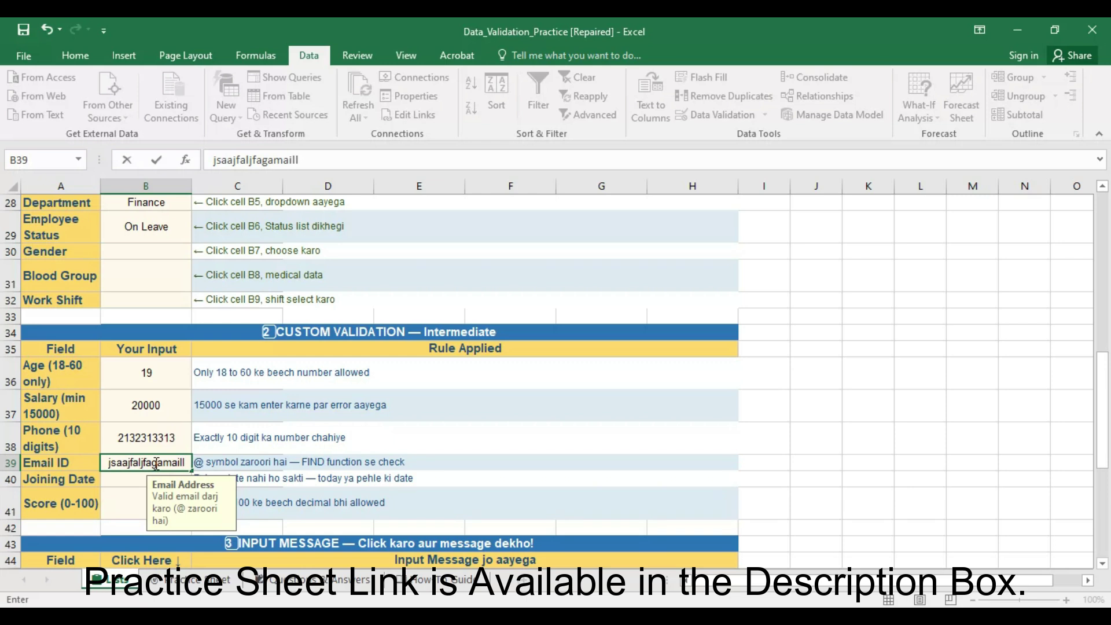
text(.com)
key(Return)
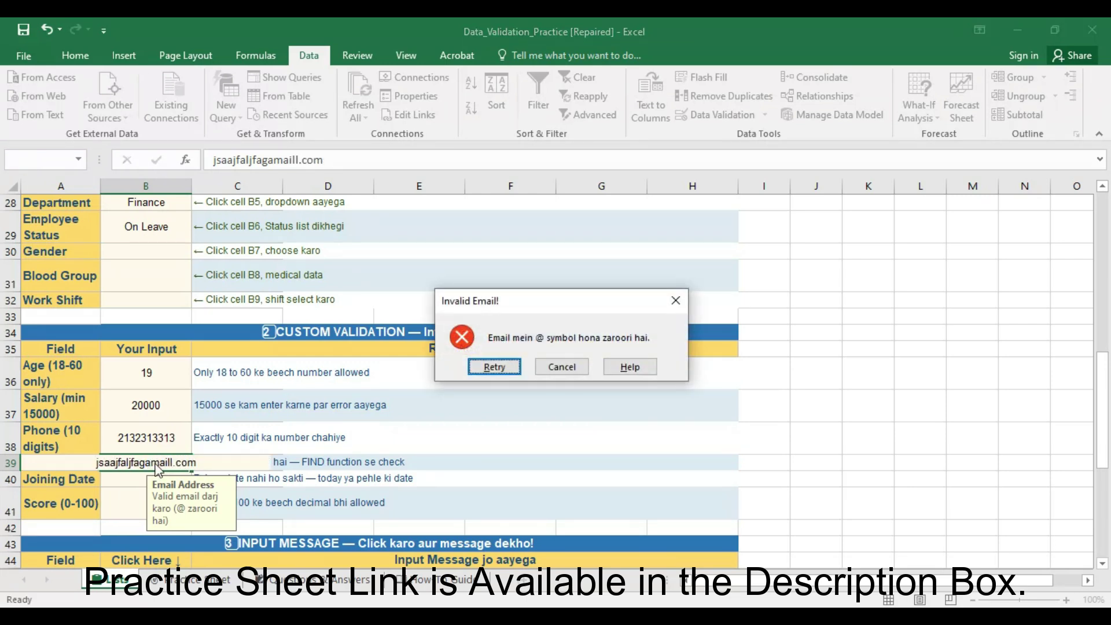
key(Return)
key(BackSpace)
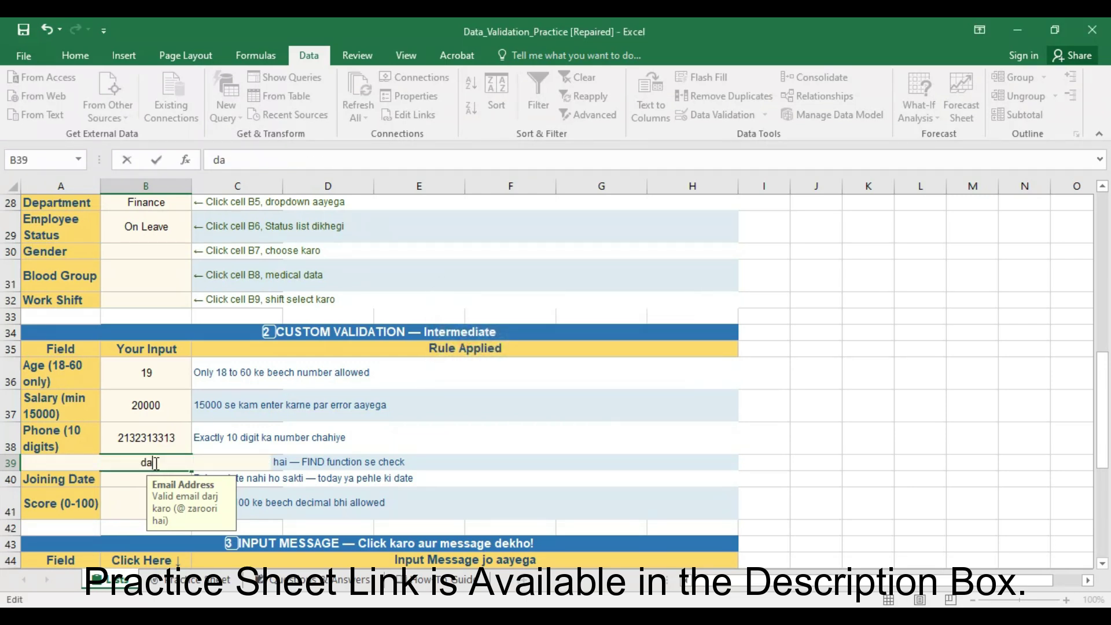
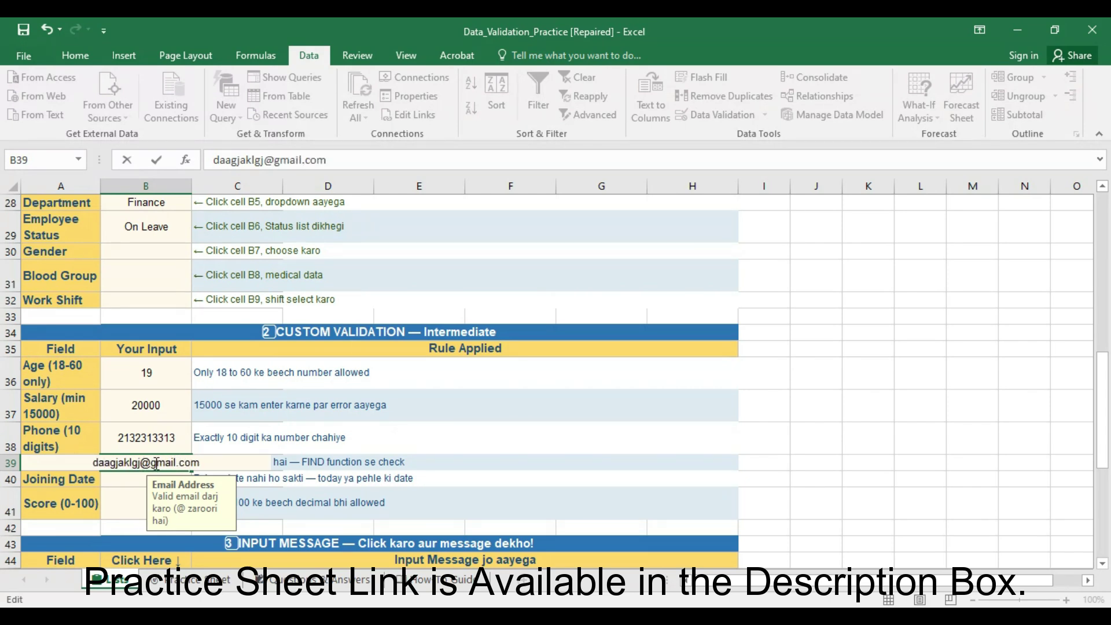
key(Return)
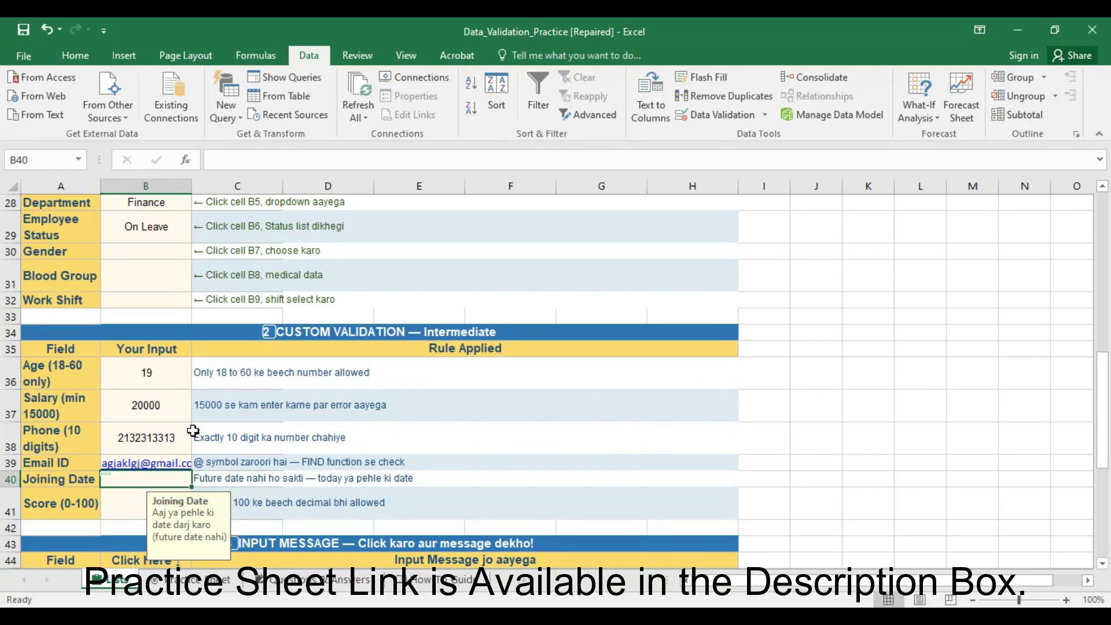
scroll(194, 433, down, 1)
click(262, 429)
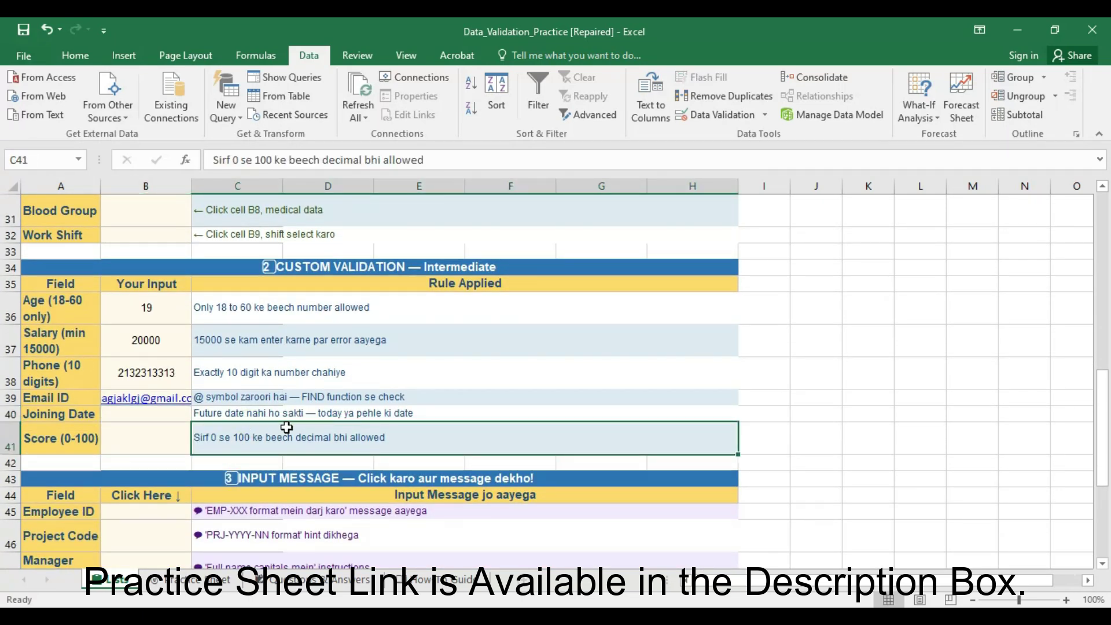
click(162, 417)
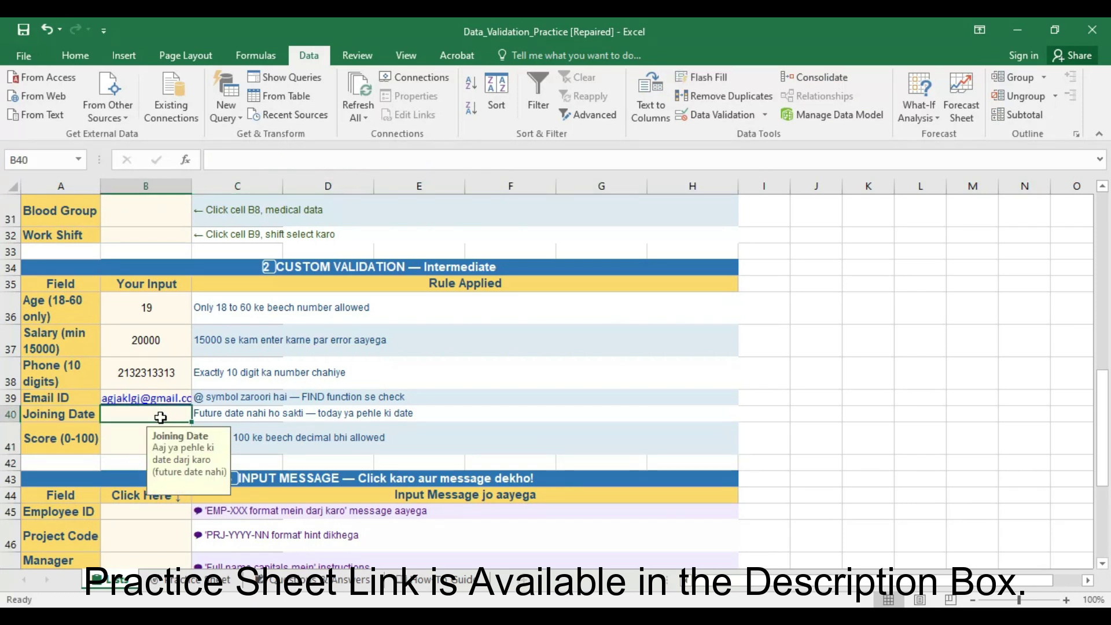
click(703, 115)
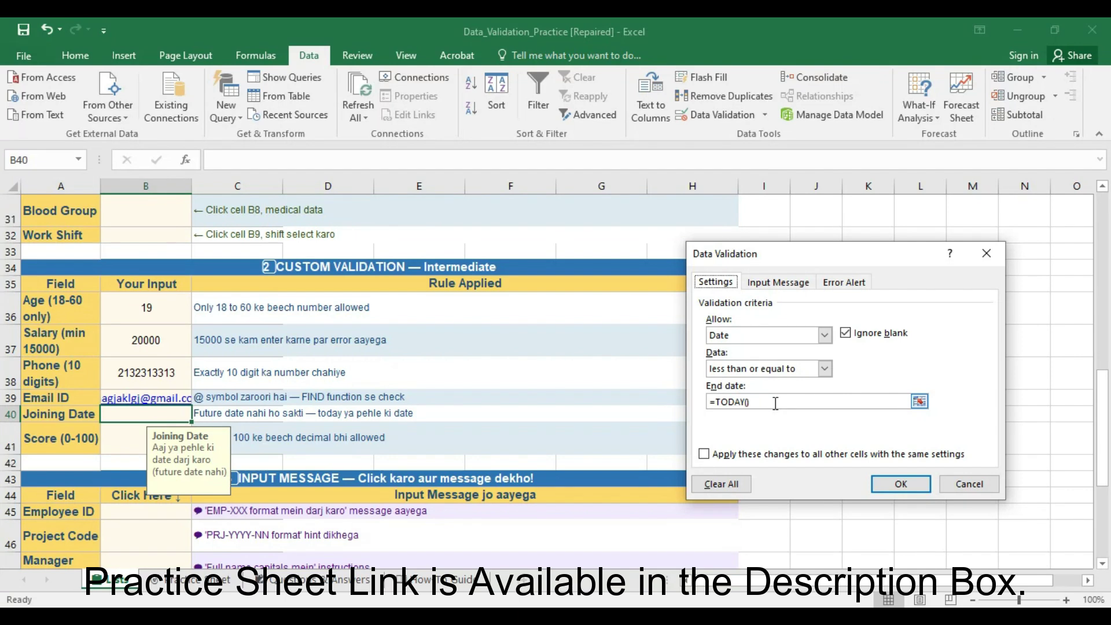
click(904, 496)
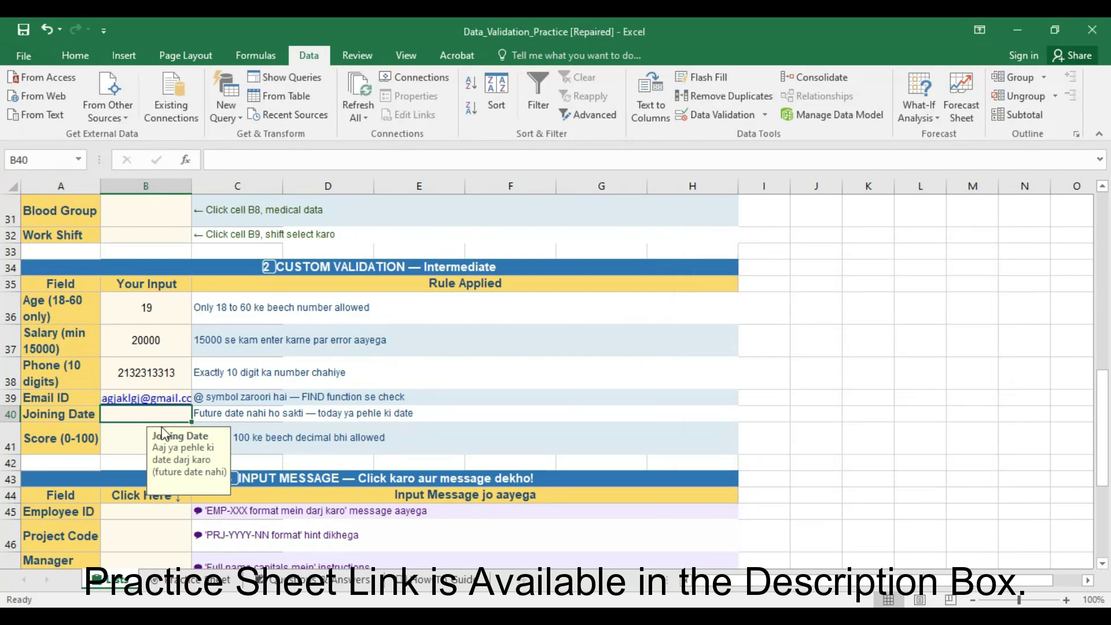
click(317, 429)
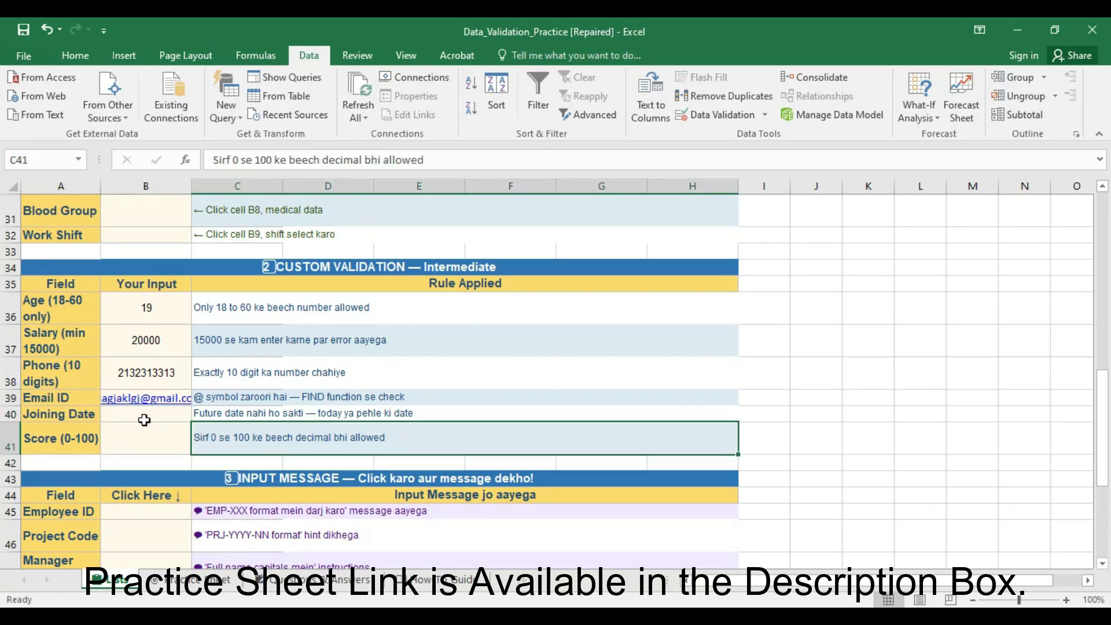
click(144, 417)
click(292, 438)
click(157, 443)
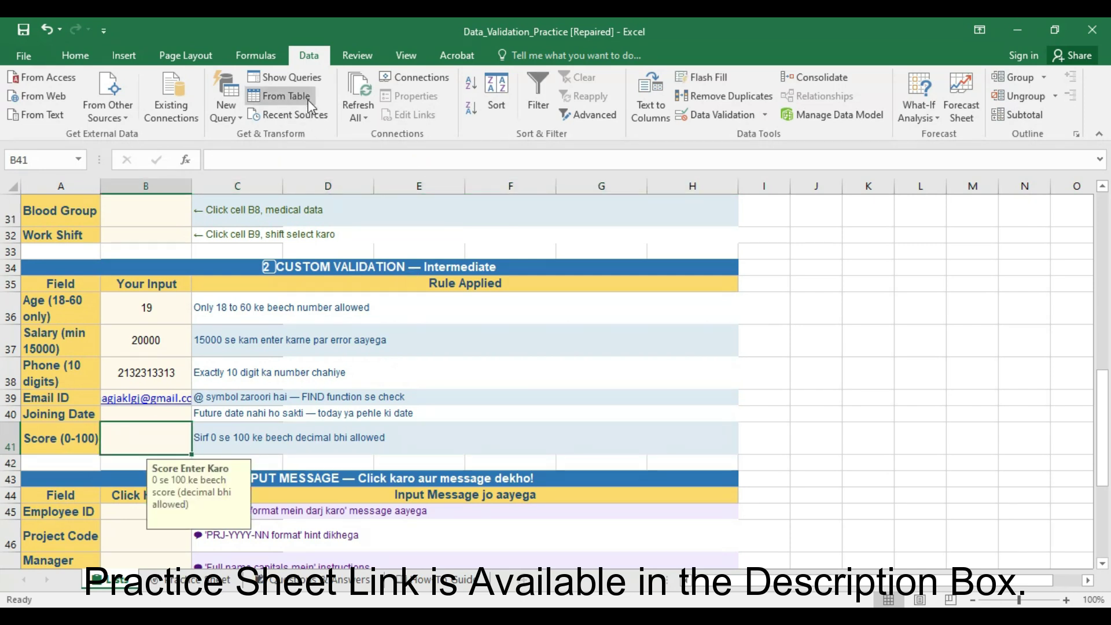
click(716, 115)
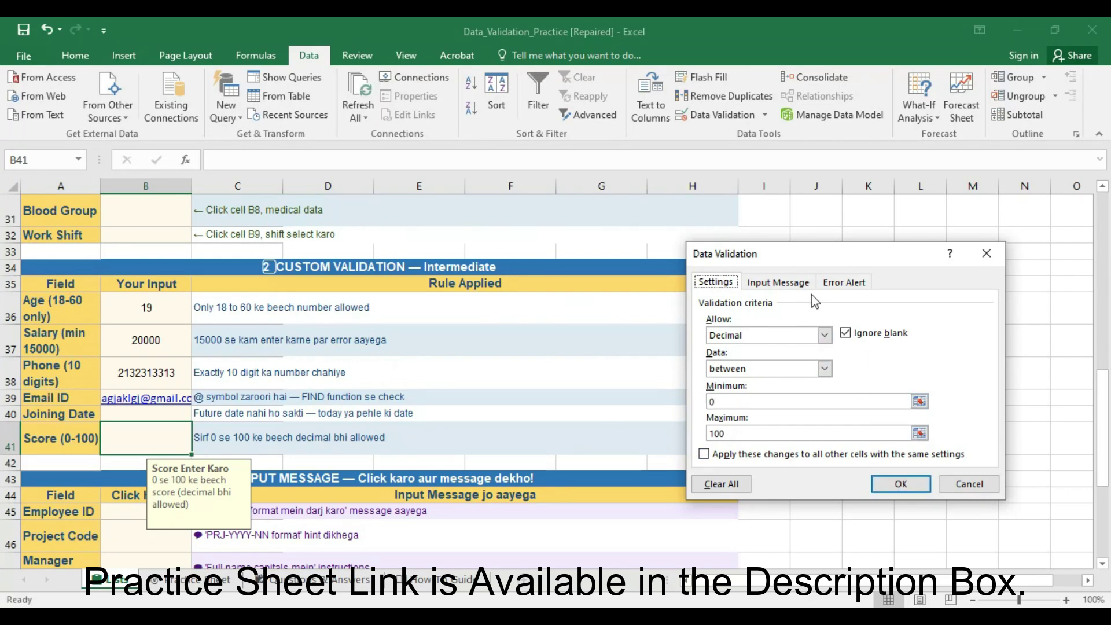
click(901, 484)
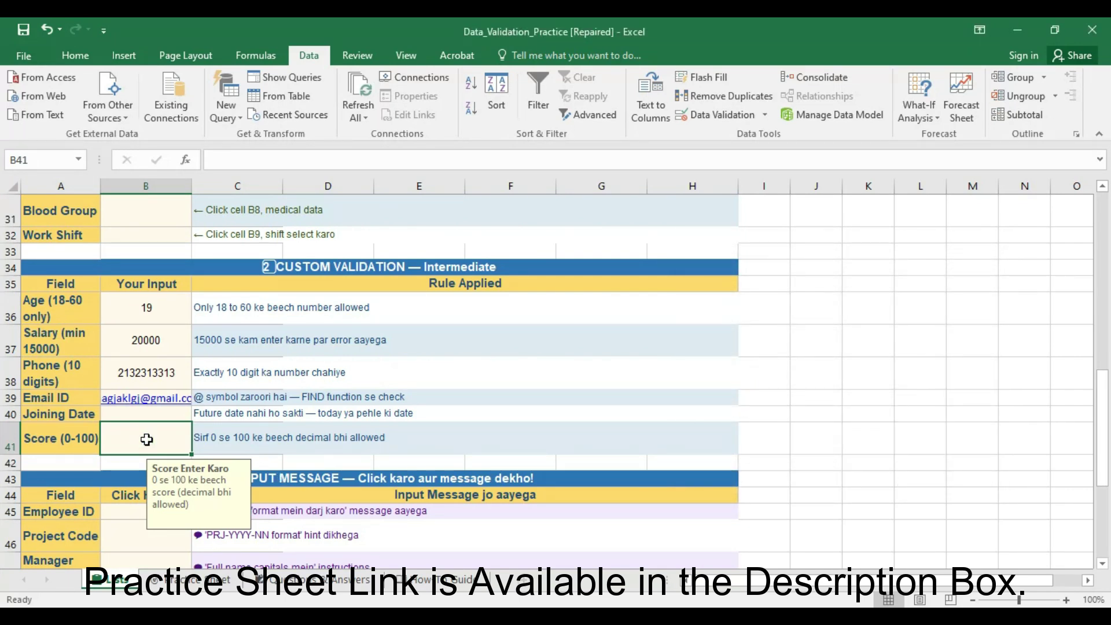
- Test Score cell B41 with 0.22233, 101 and 99.9999999999
text(0.22233)
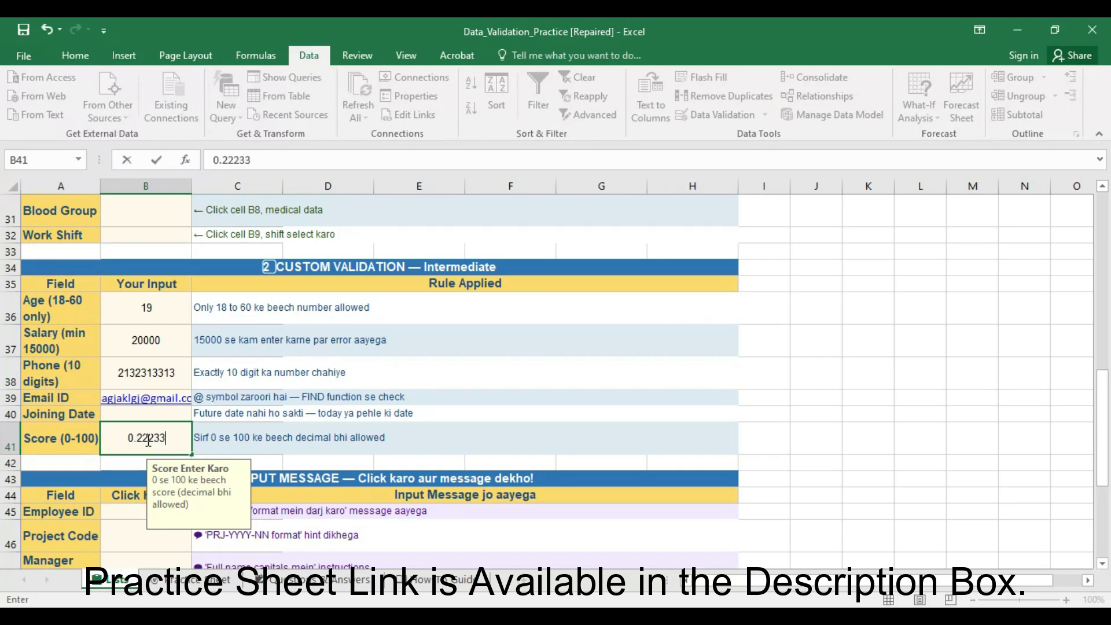
key(Return)
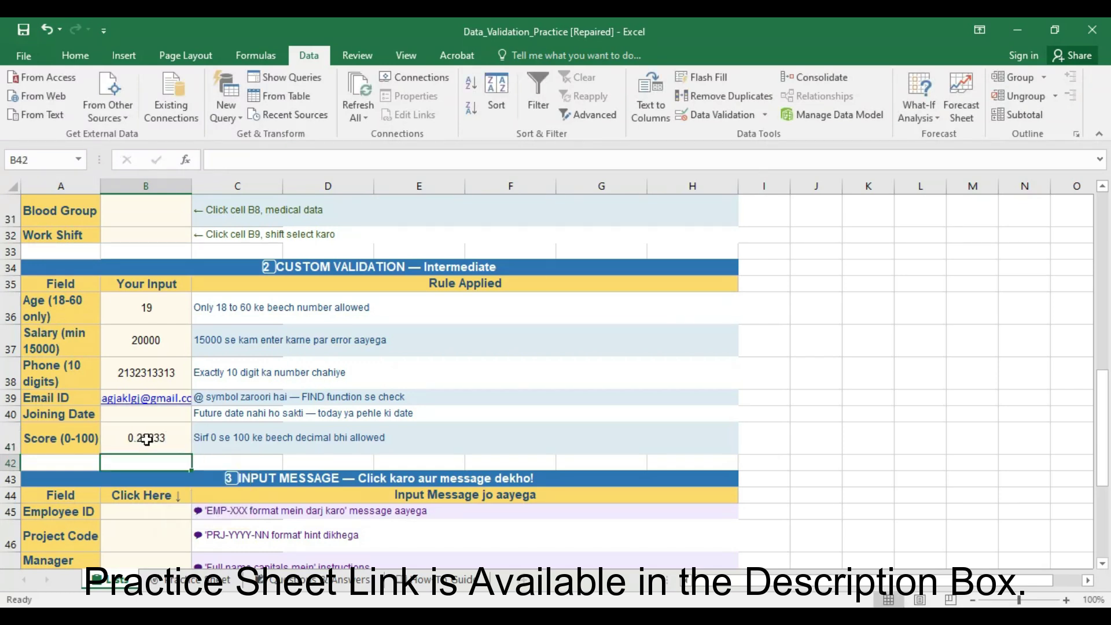
double_click(137, 440)
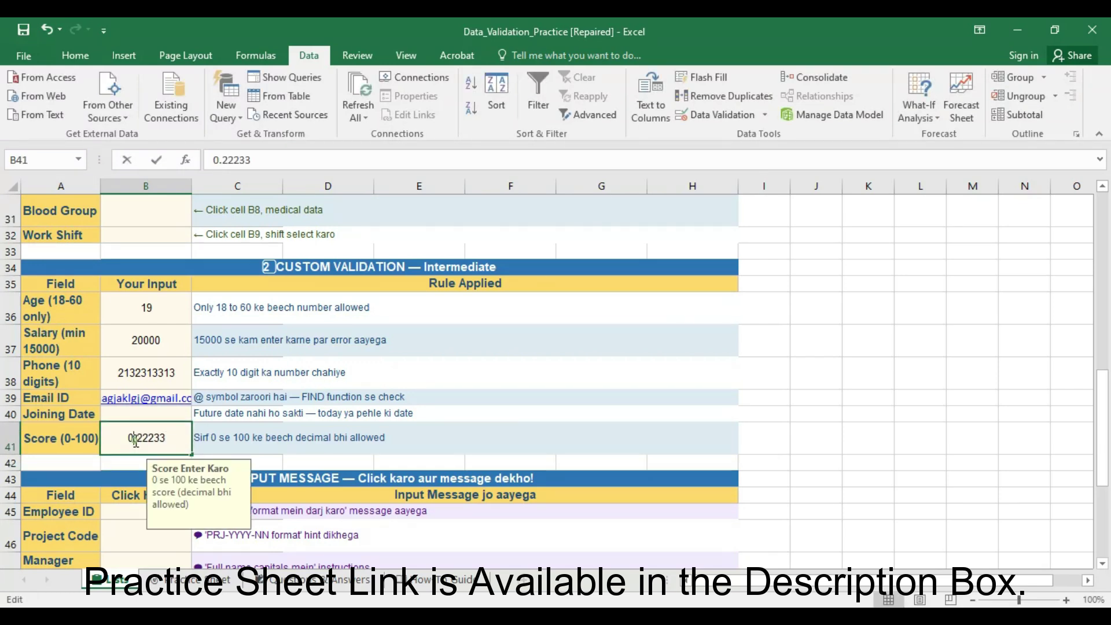
drag(173, 438, 117, 432)
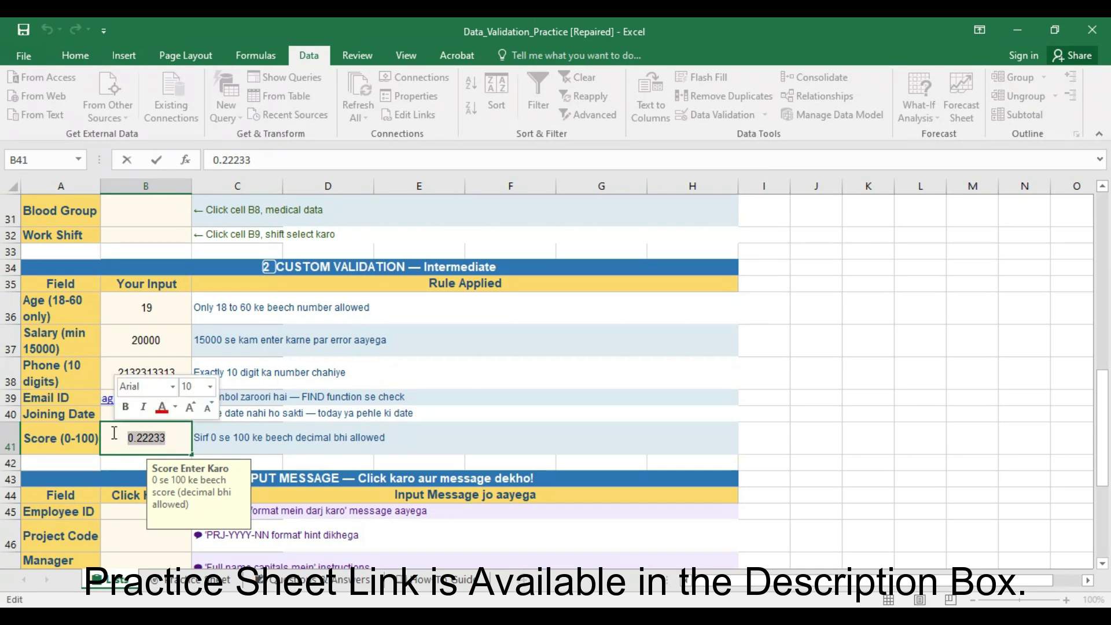
text(101)
key(Return)
key(Return)
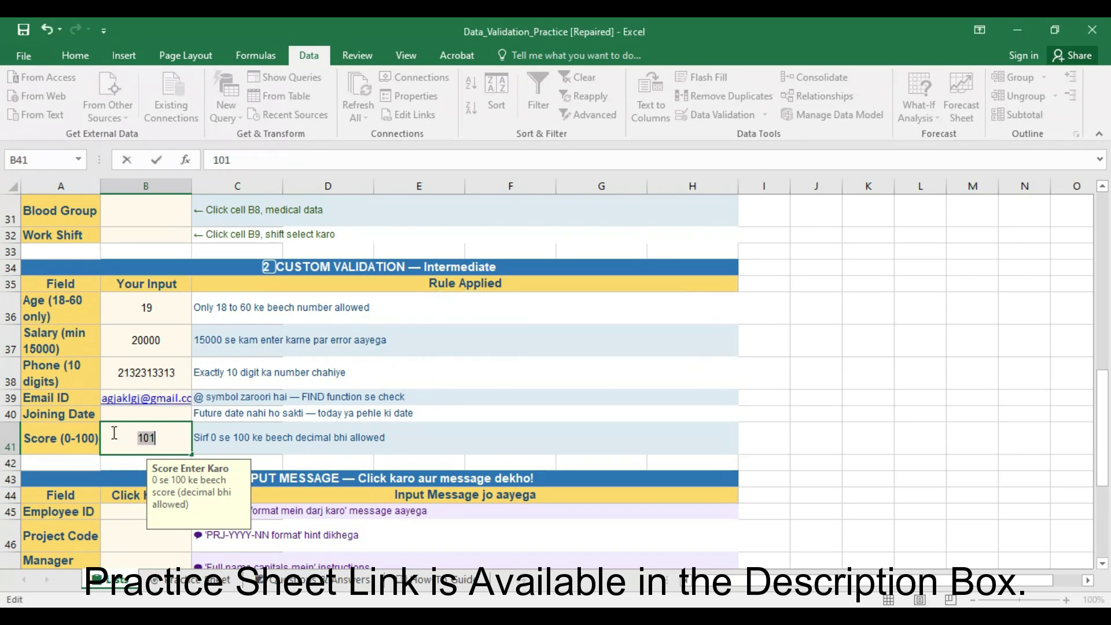
text(99.9999)
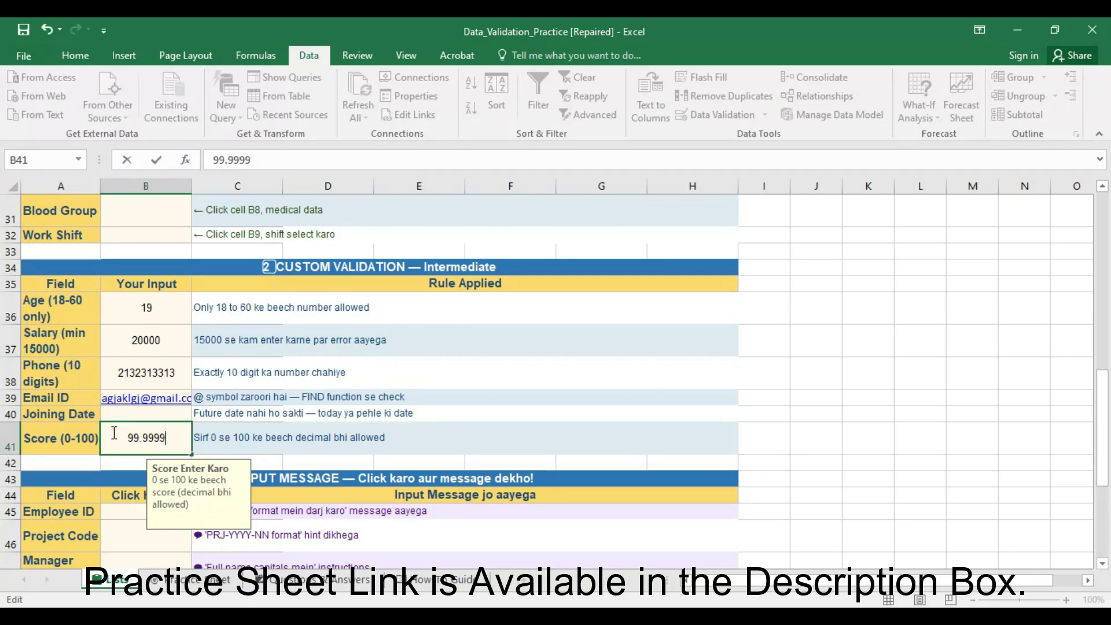
text(999999)
key(Return)
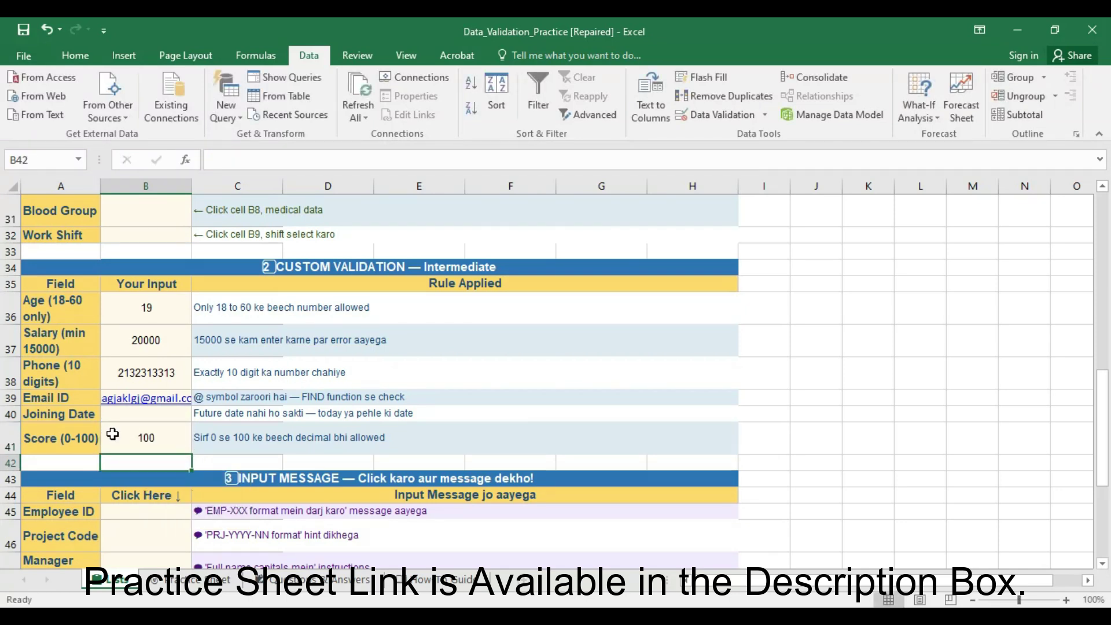
- Edit the Score in B41 down to 99.63
click(143, 446)
double_click(143, 446)
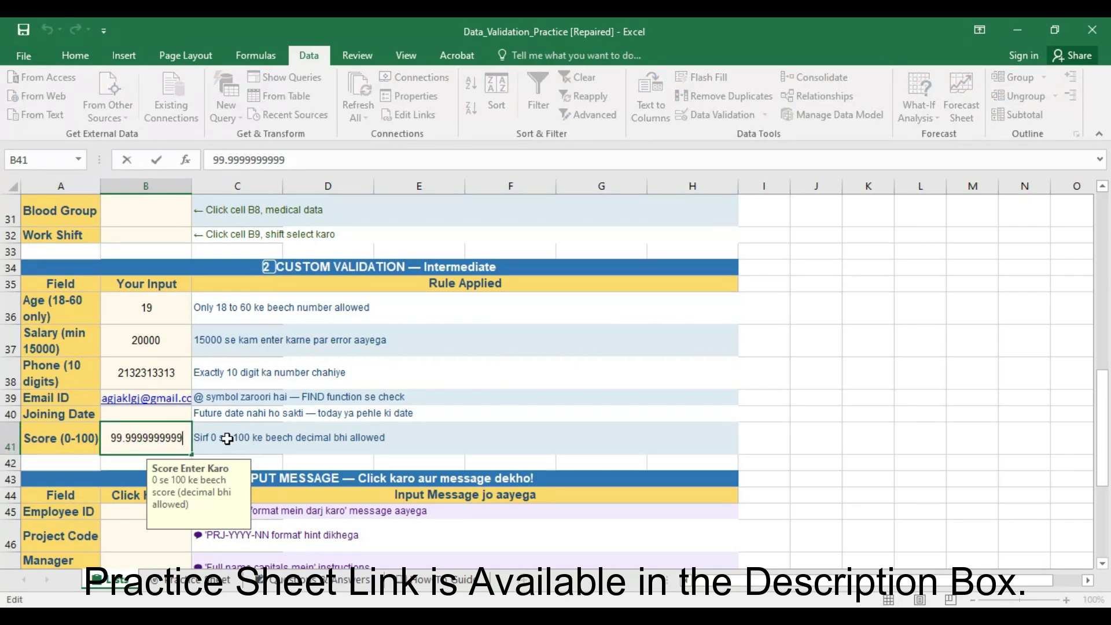
key(BackSpace)
key(BackSpace)
key(BackSpace)
key(BackSpace)
key(BackSpace)
key(BackSpace)
key(BackSpace)
key(BackSpace)
key(BackSpace)
key(BackSpace)
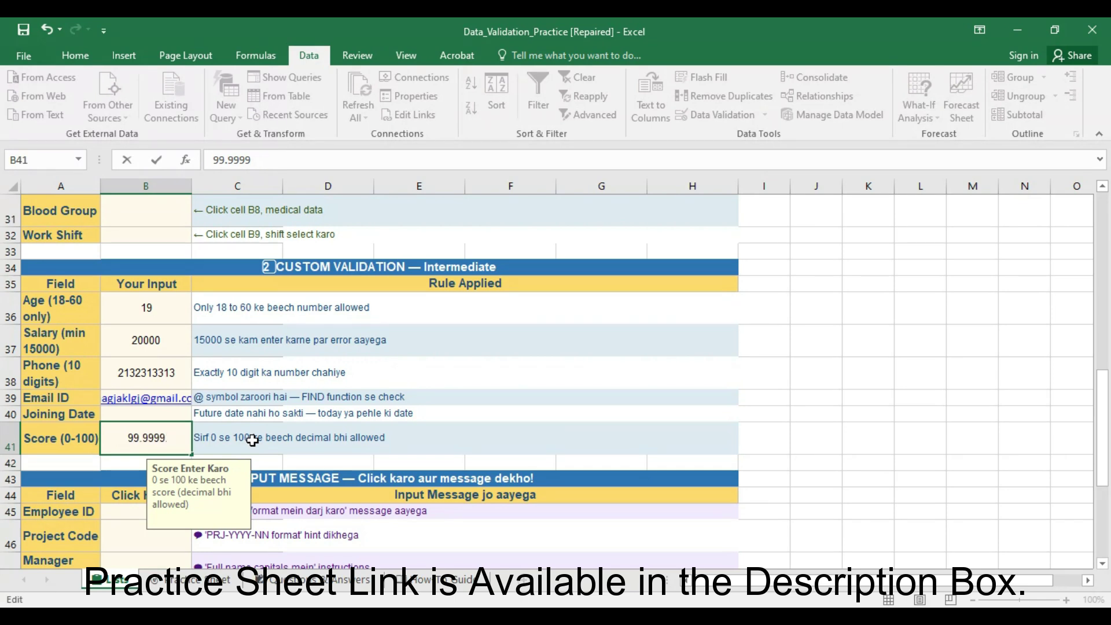
text(63)
key(Return)
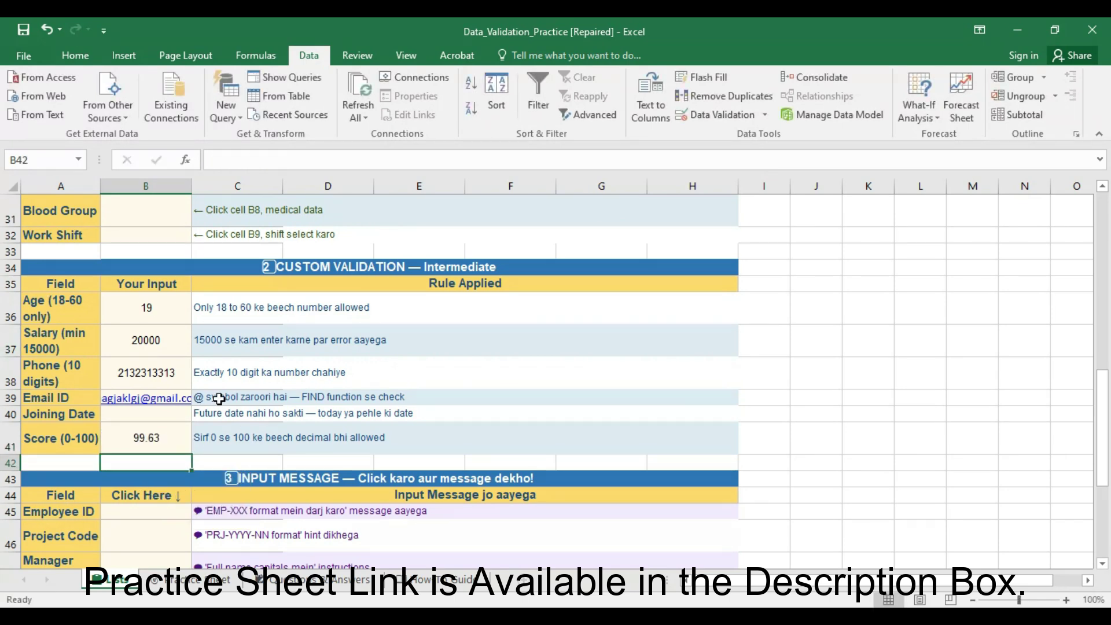
scroll(218, 399, down, 2)
click(311, 382)
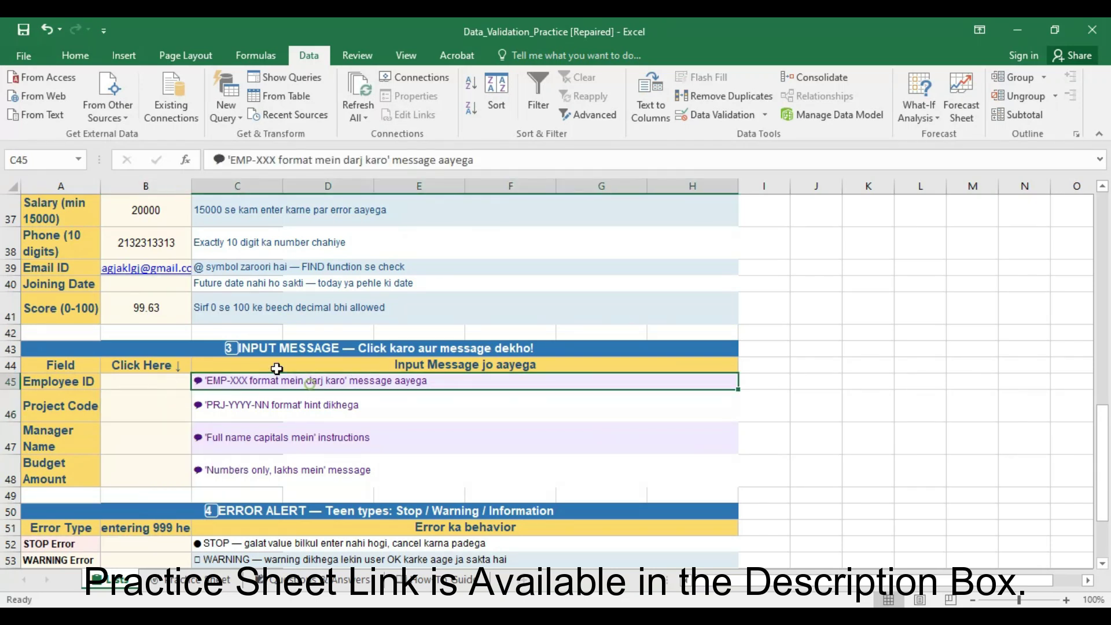
click(168, 384)
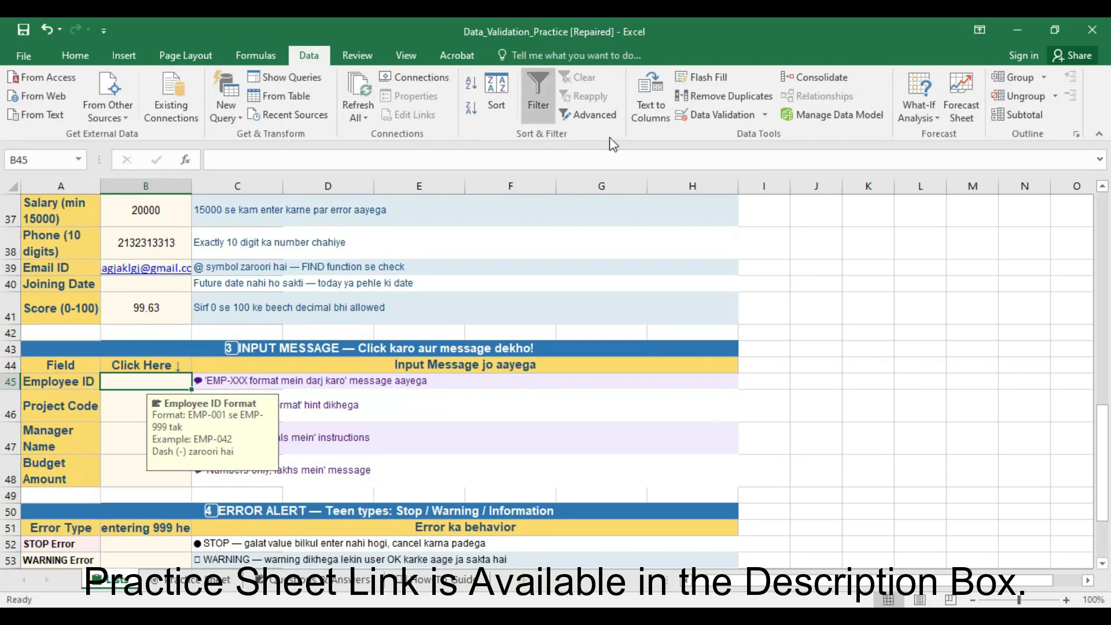
click(704, 119)
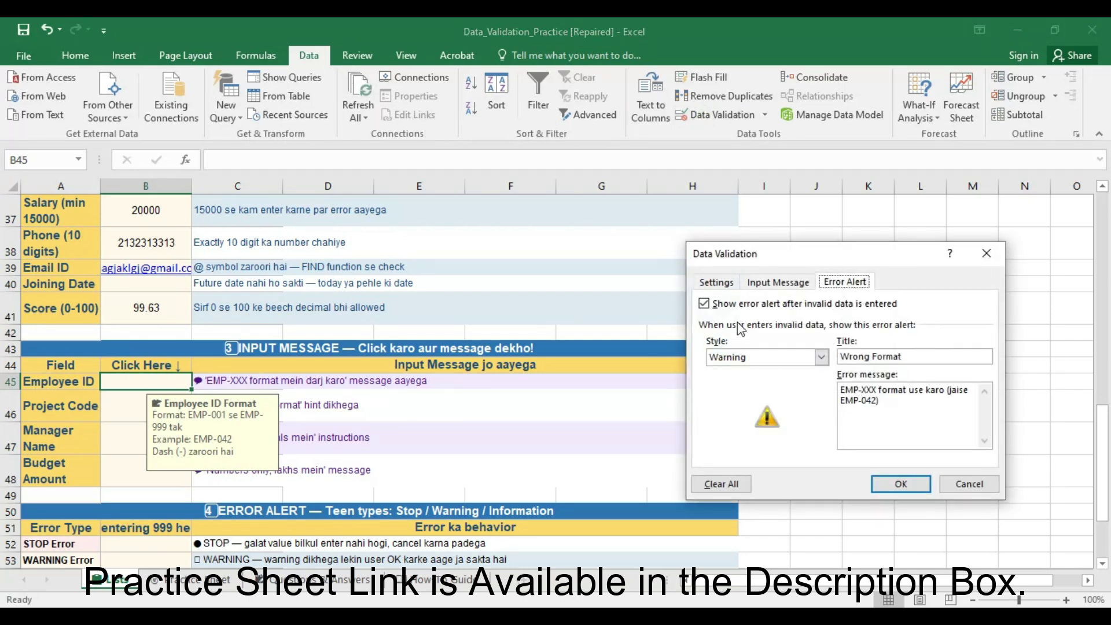
click(716, 282)
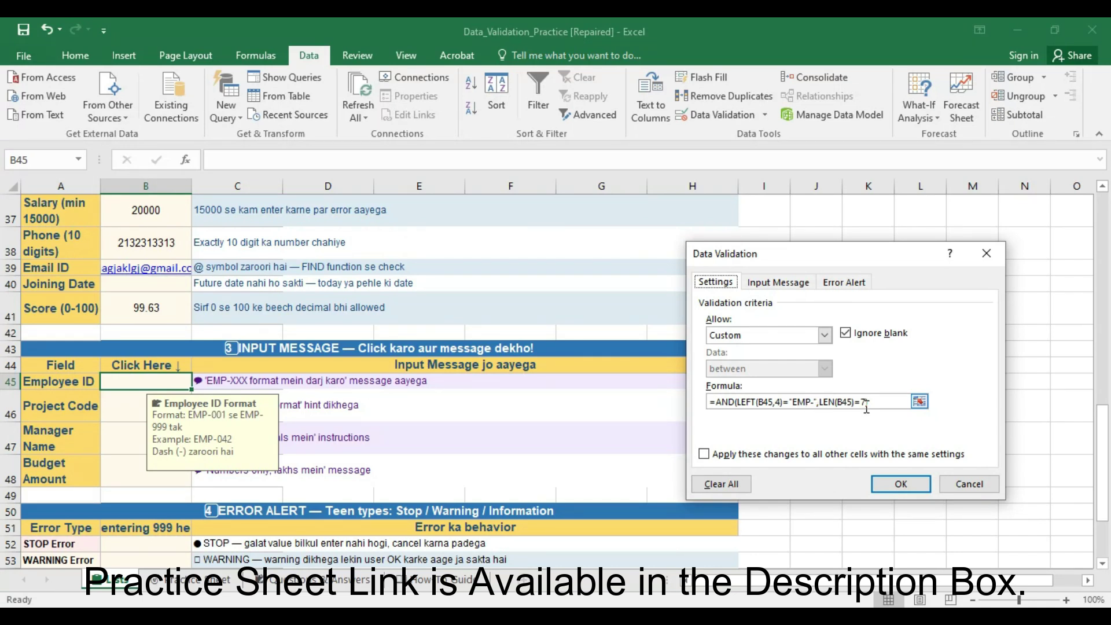
drag(869, 401, 721, 402)
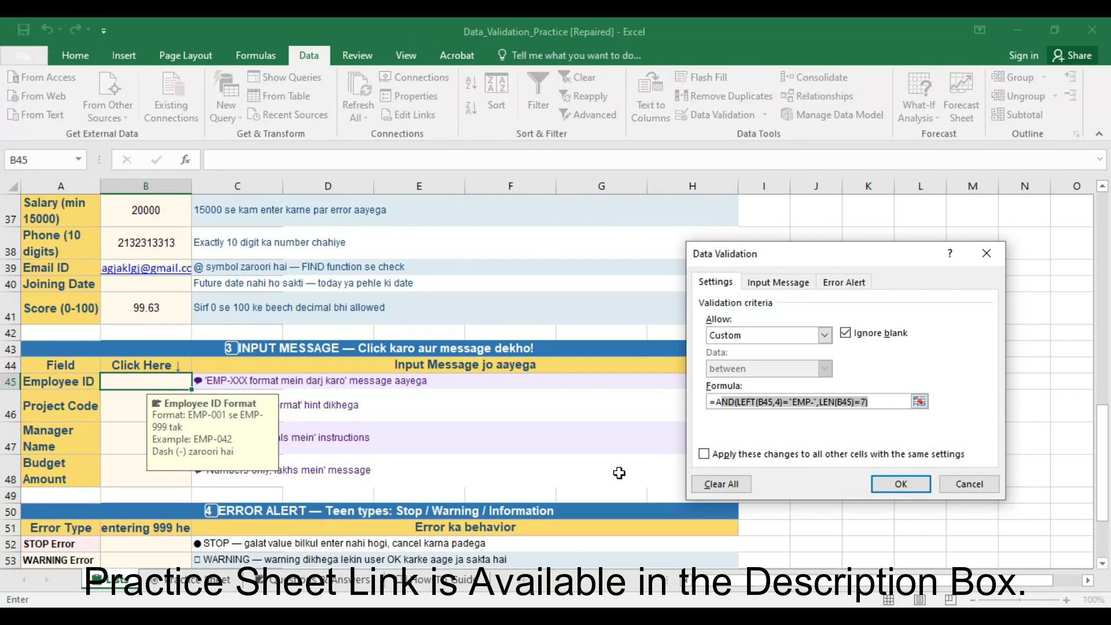
click(778, 282)
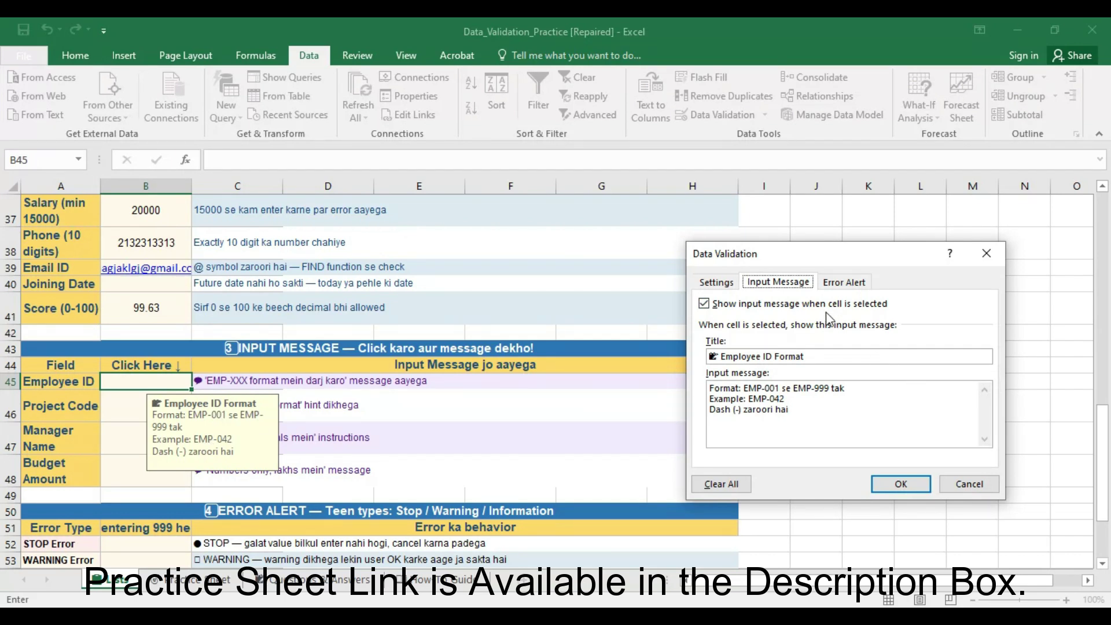
click(833, 283)
click(906, 481)
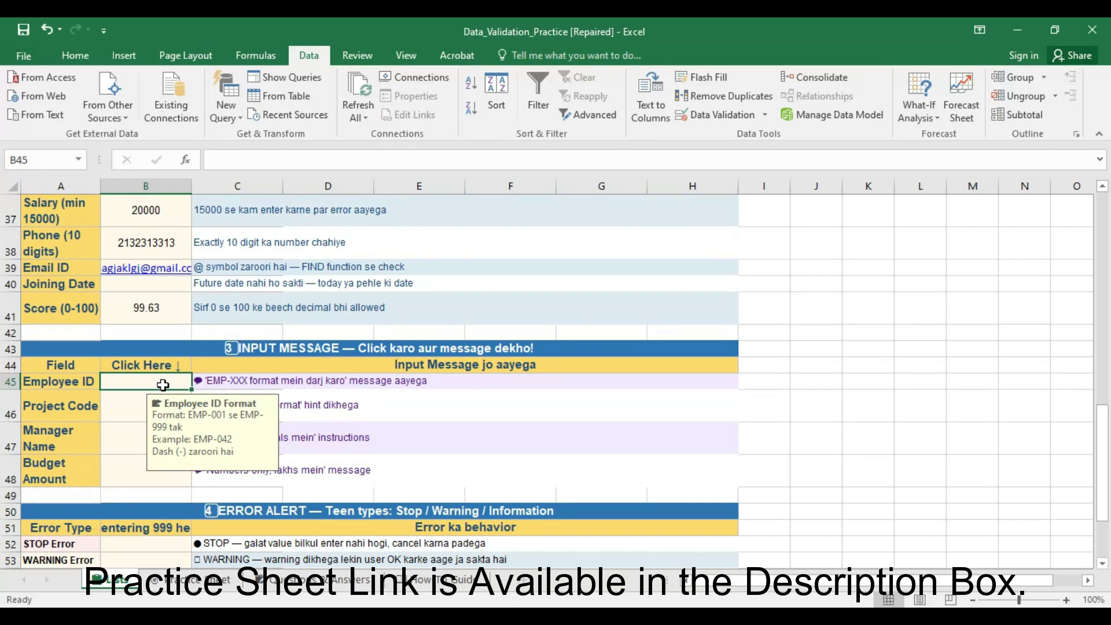
- Enter emp-012 as the Employee ID in B45 after the Wrong Format warning rejects a plain 012
text(emp)
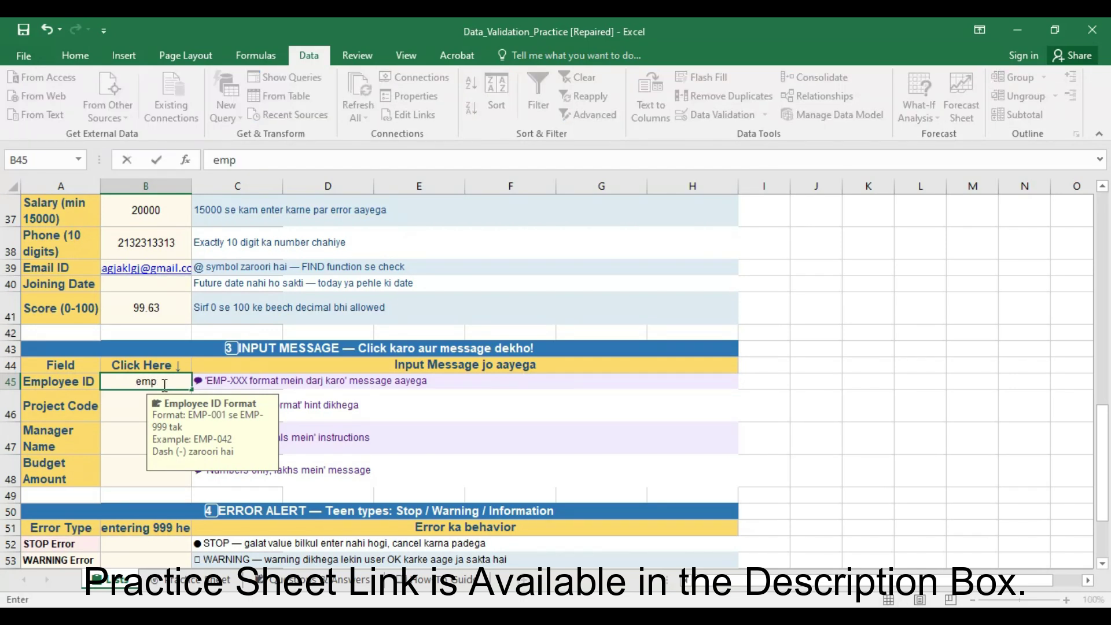
text(-012)
key(Return)
click(162, 382)
key(BackSpace)
text(012)
key(Return)
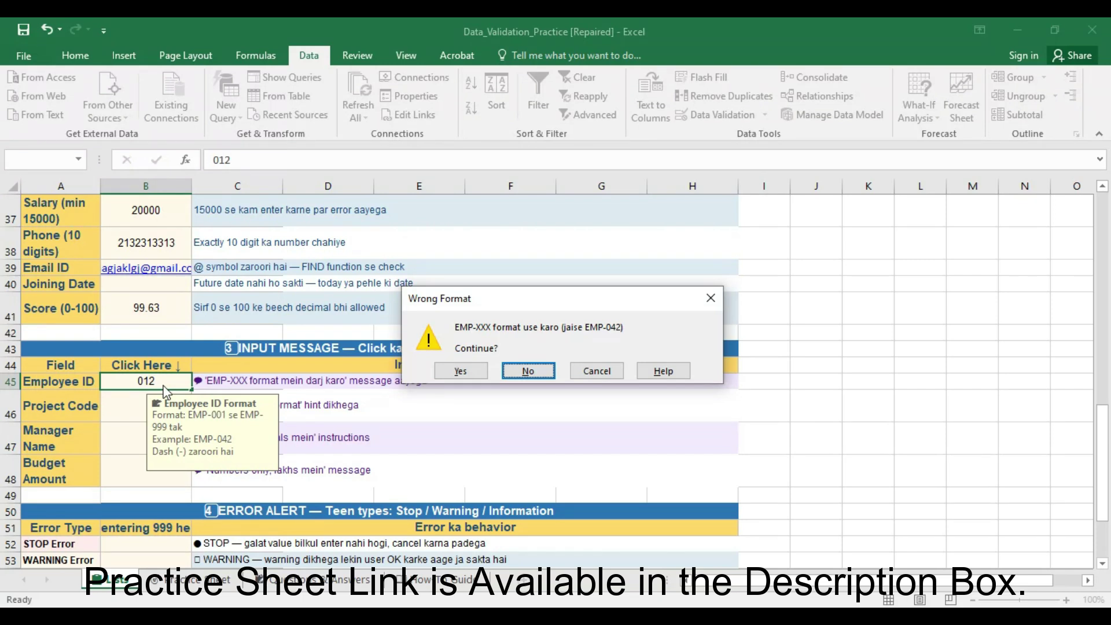
click(710, 298)
click(118, 408)
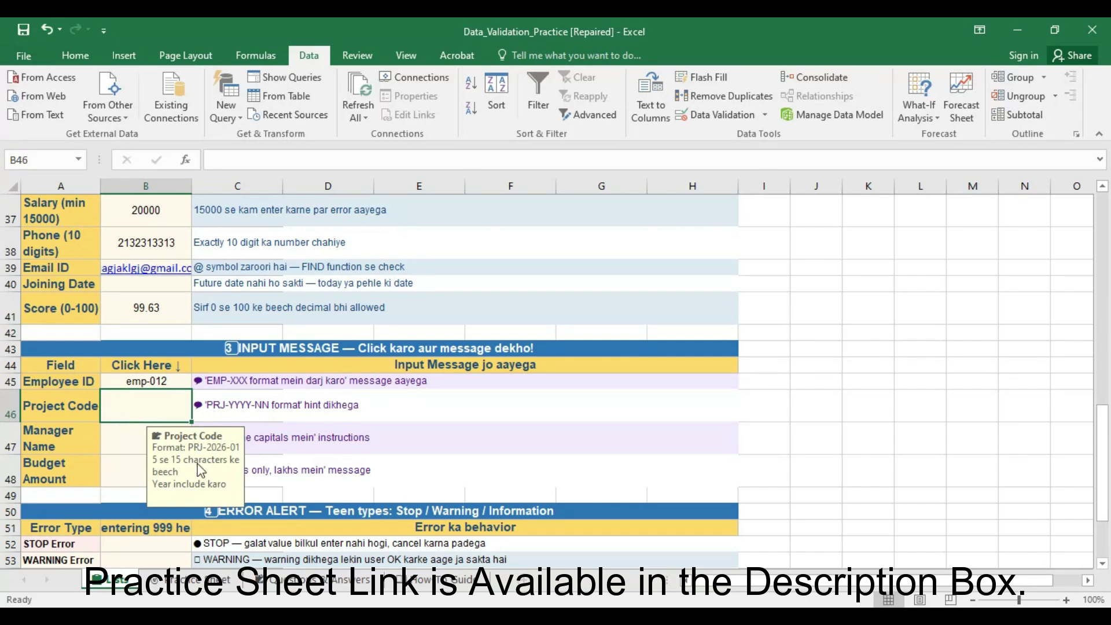
click(743, 115)
click(716, 283)
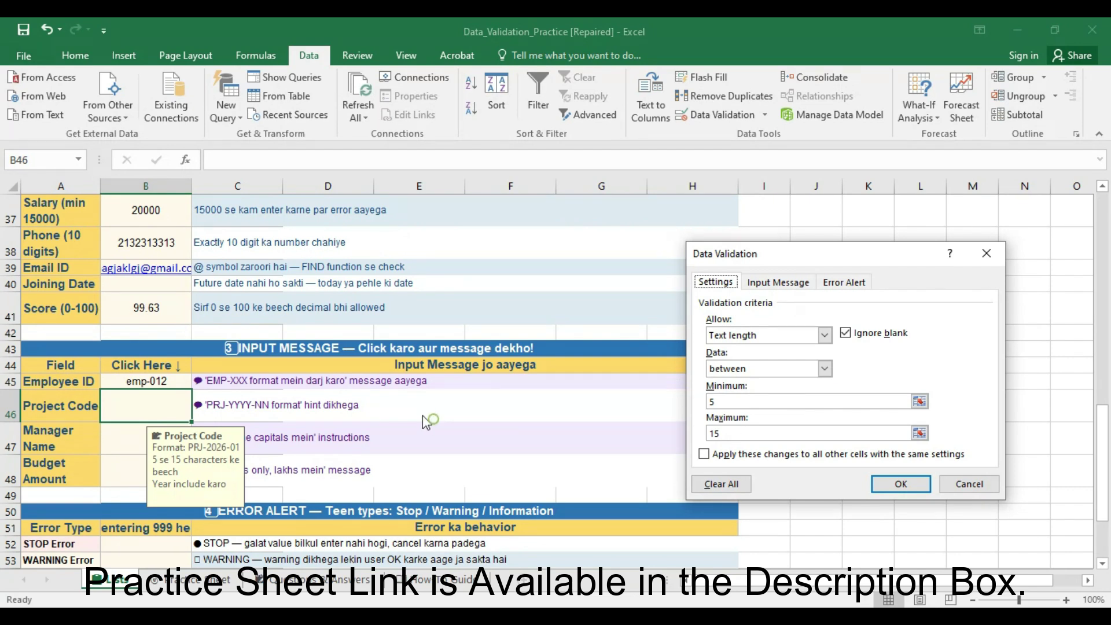
click(900, 483)
click(404, 450)
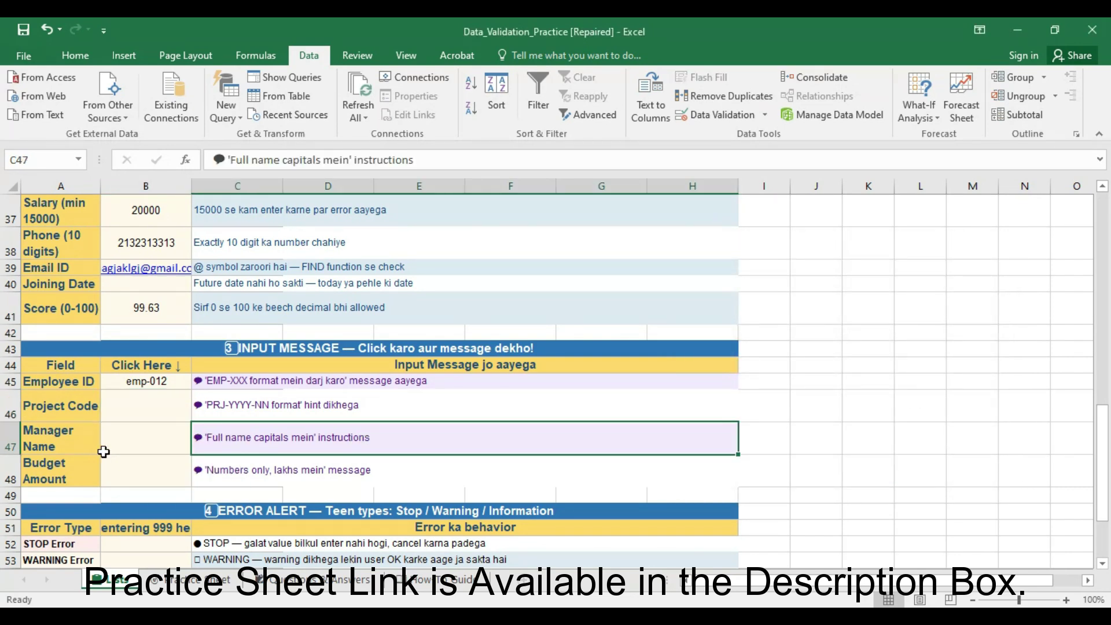
click(163, 451)
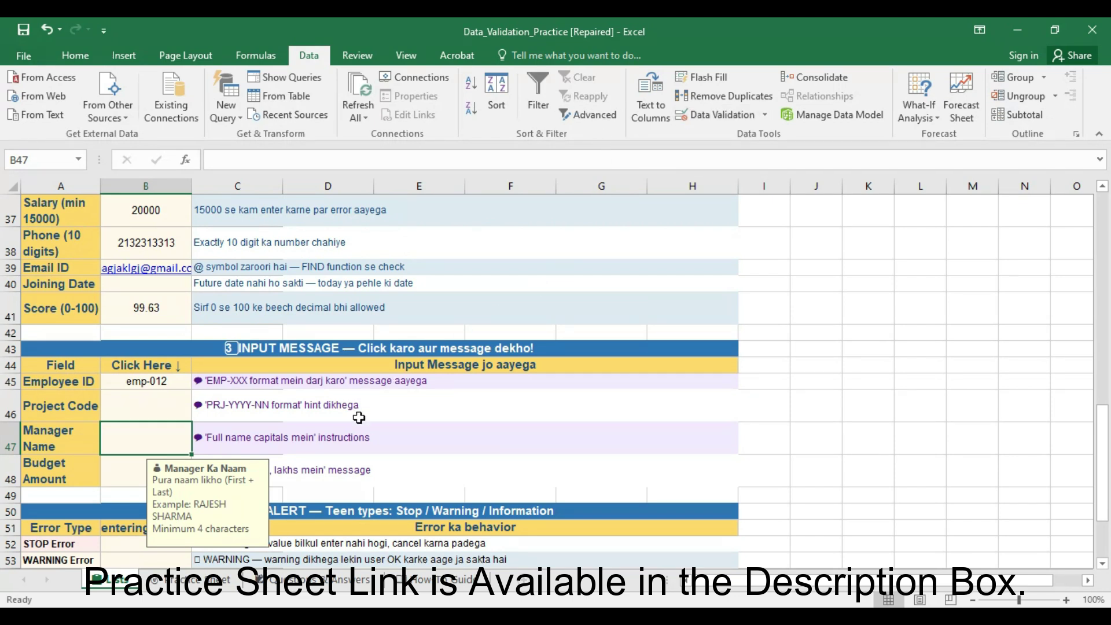
click(373, 431)
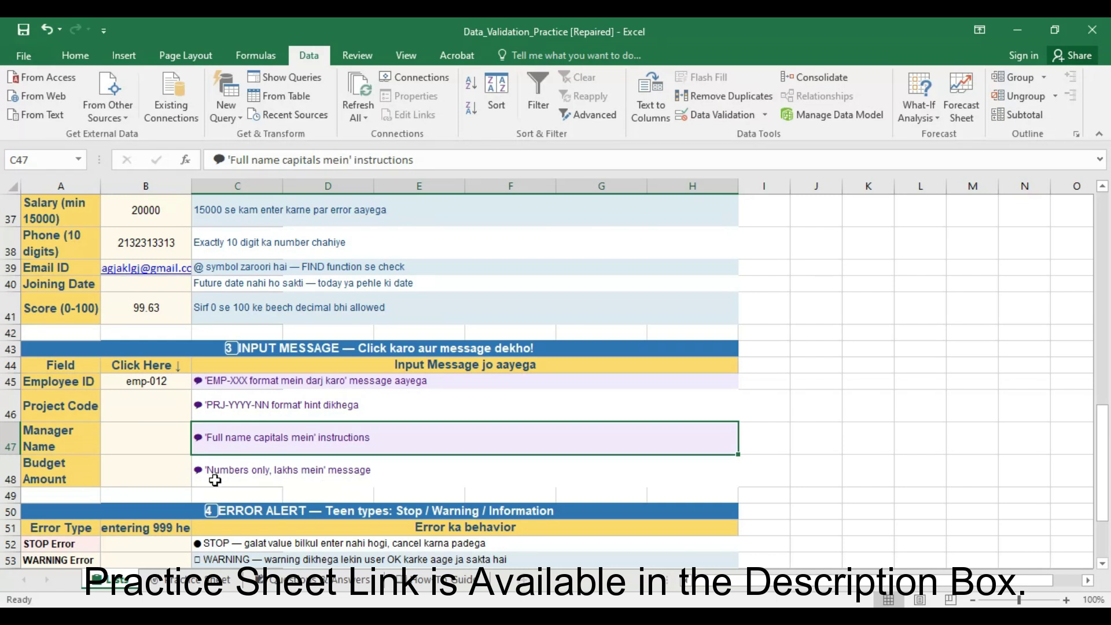
click(165, 478)
click(708, 122)
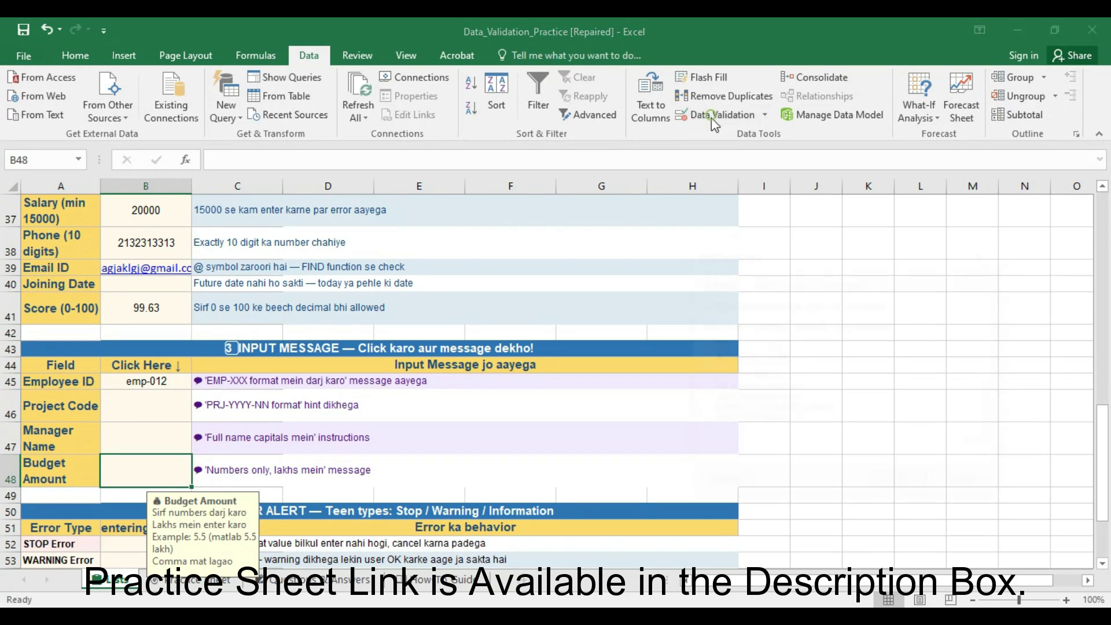
click(718, 283)
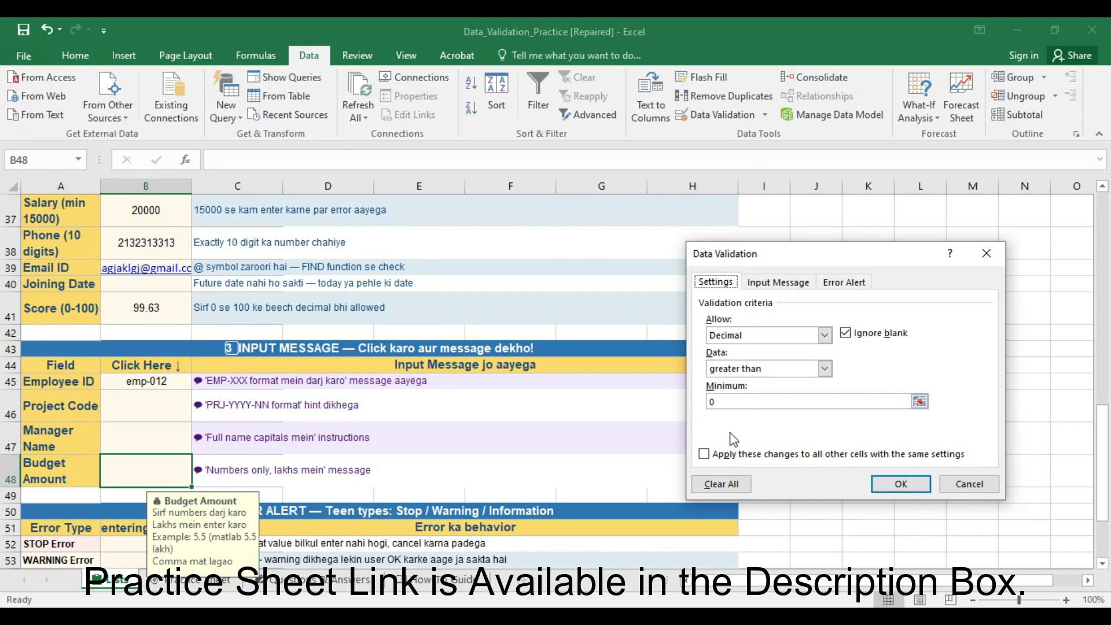
click(804, 282)
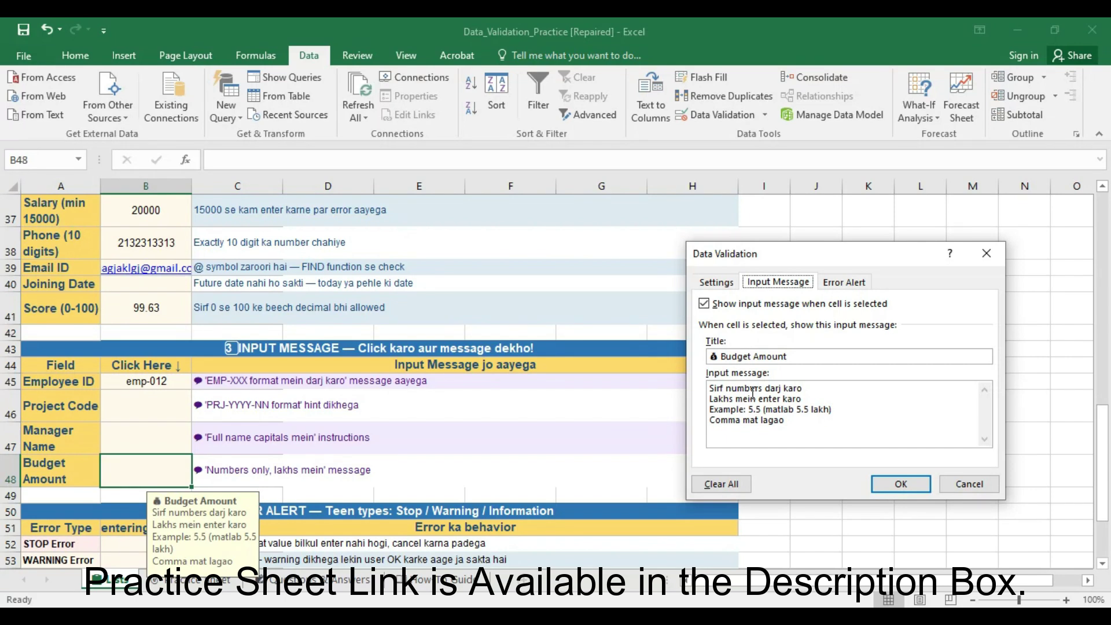
click(840, 284)
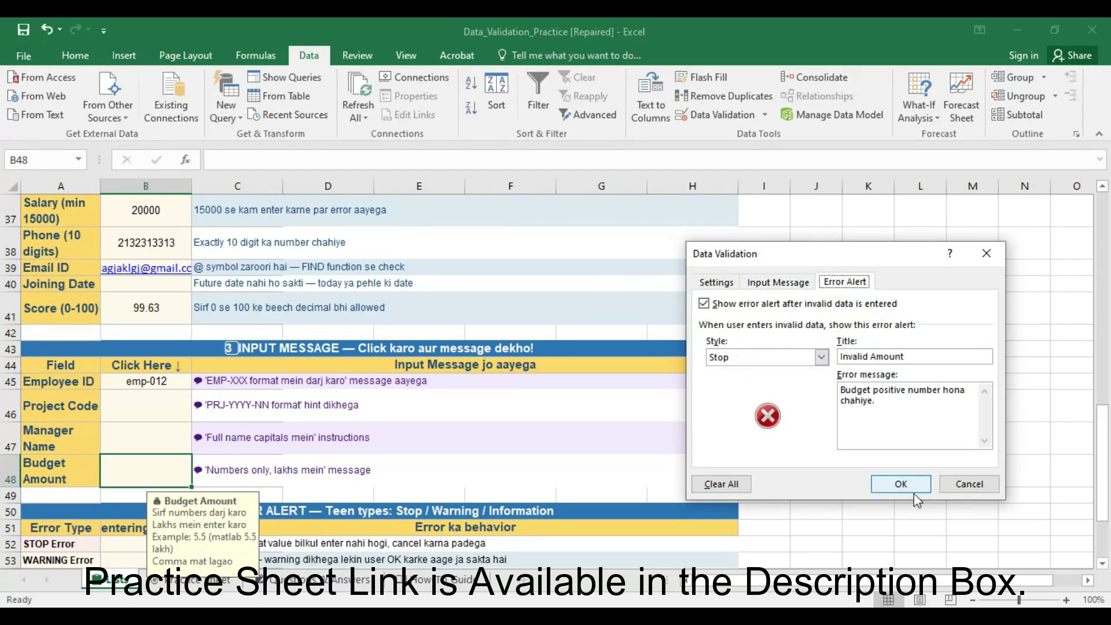
click(900, 483)
click(364, 496)
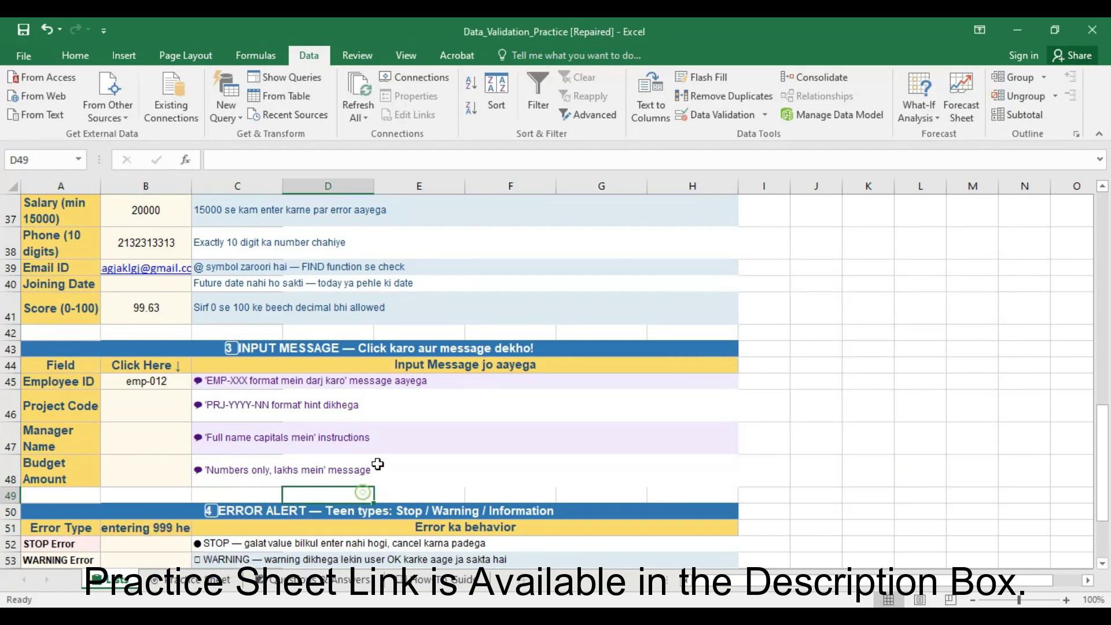
- Scroll up to the source lists at row 1, then back down to the dropdown practice rows
scroll(328, 426, up, 7)
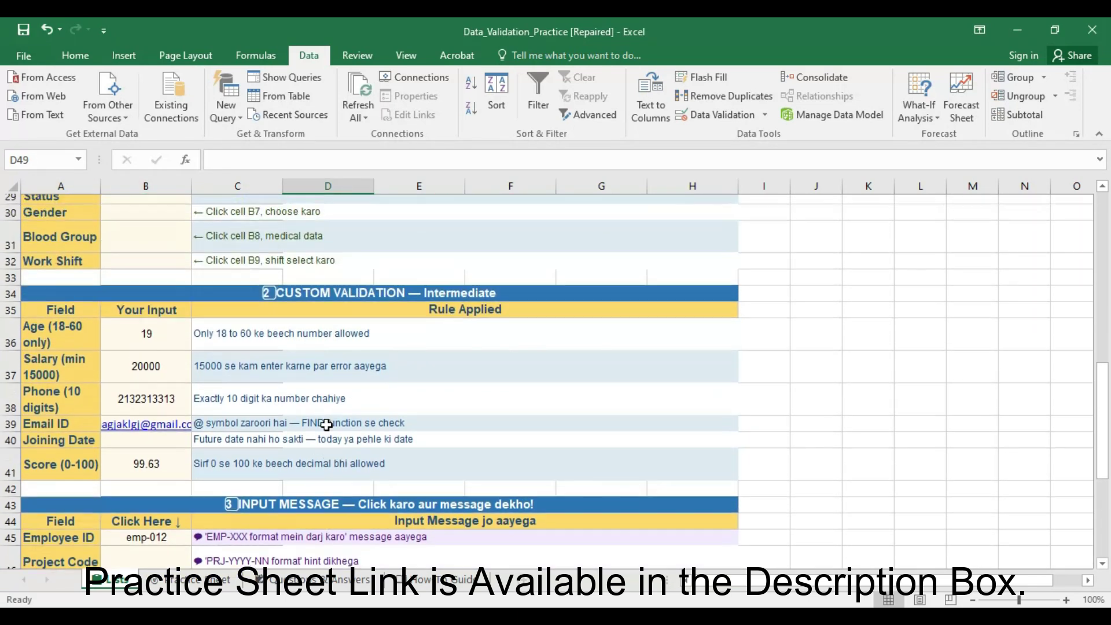
scroll(323, 418, up, 5)
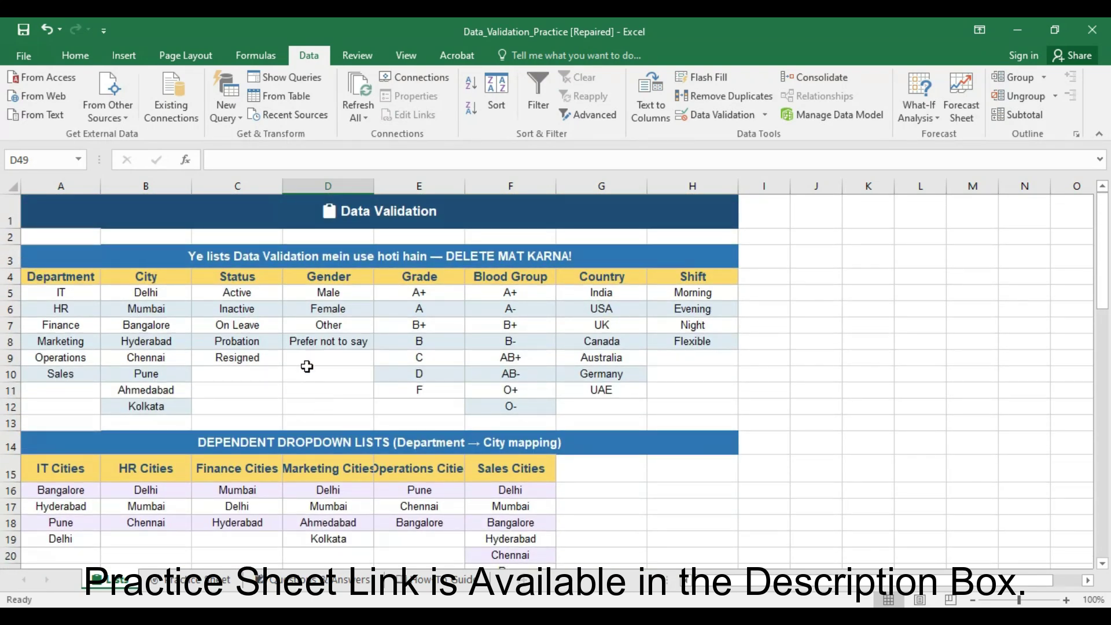
scroll(305, 358, down, 5)
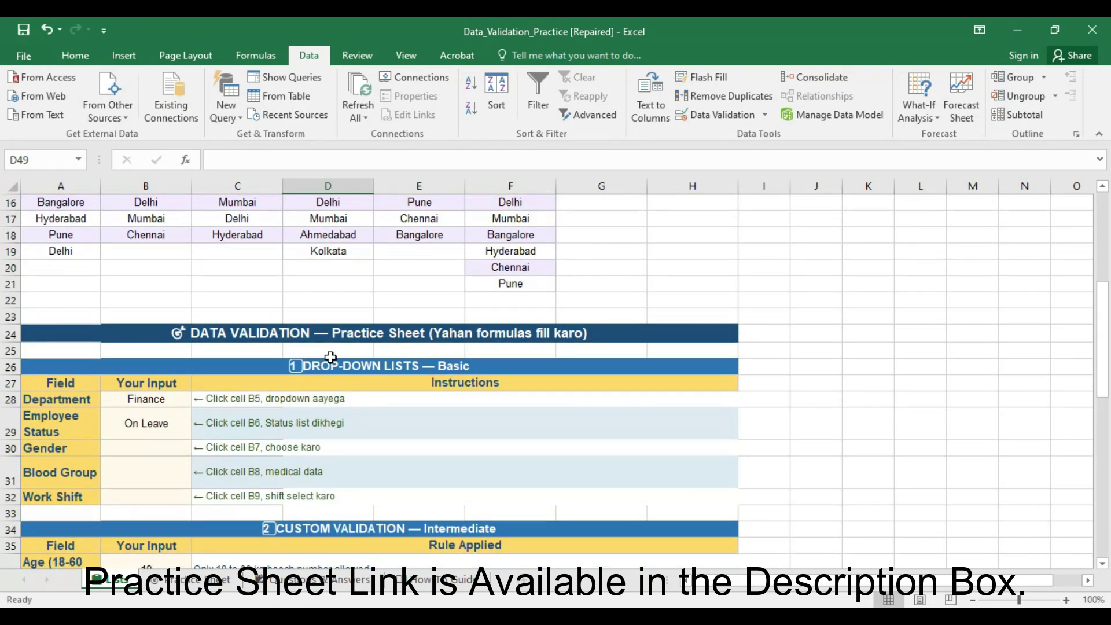